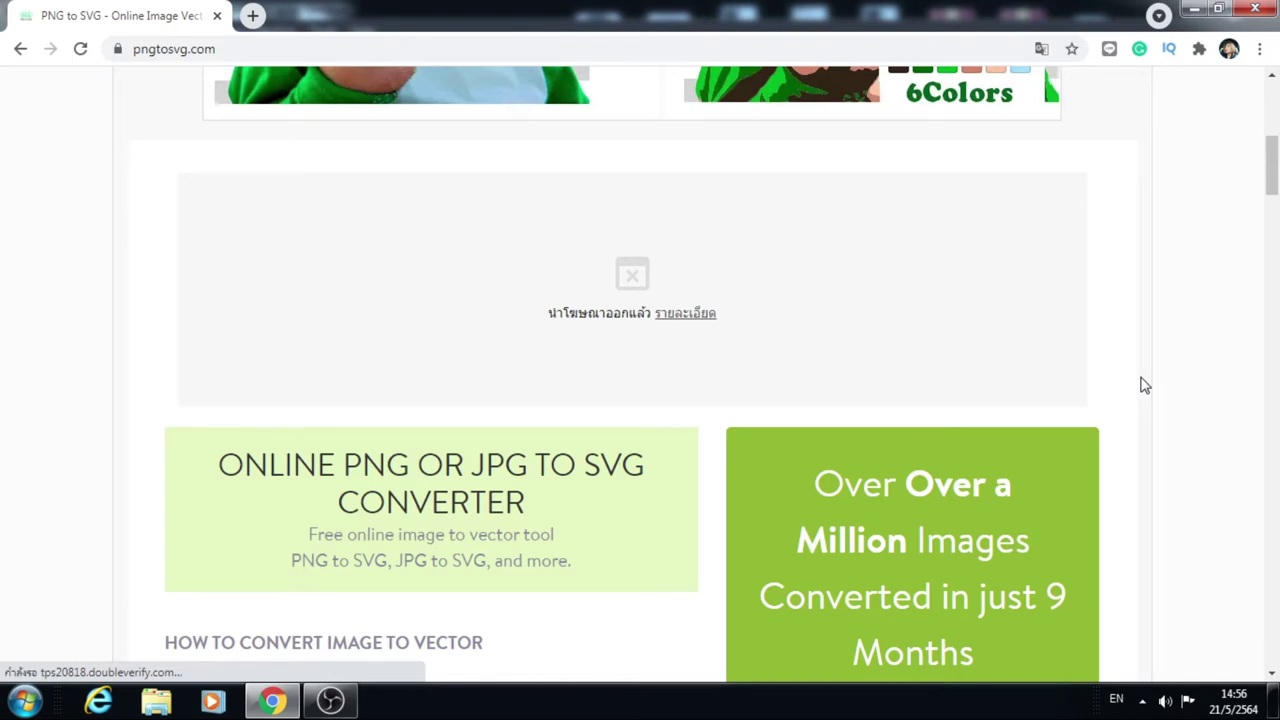
Step: Scroll the pngtosvg.com page to find the Drag & Drop box and the Colors and Simplify settings
scroll(1145, 385, up, 5)
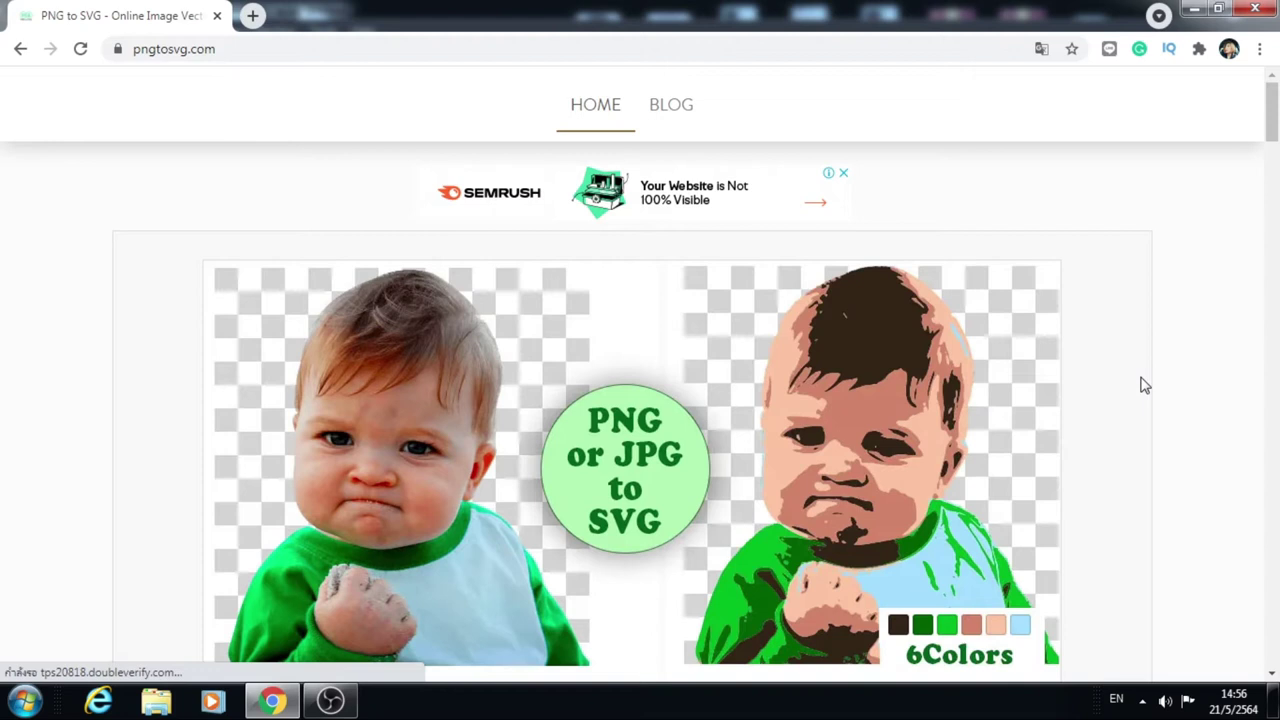
scroll(1150, 410, down, 6)
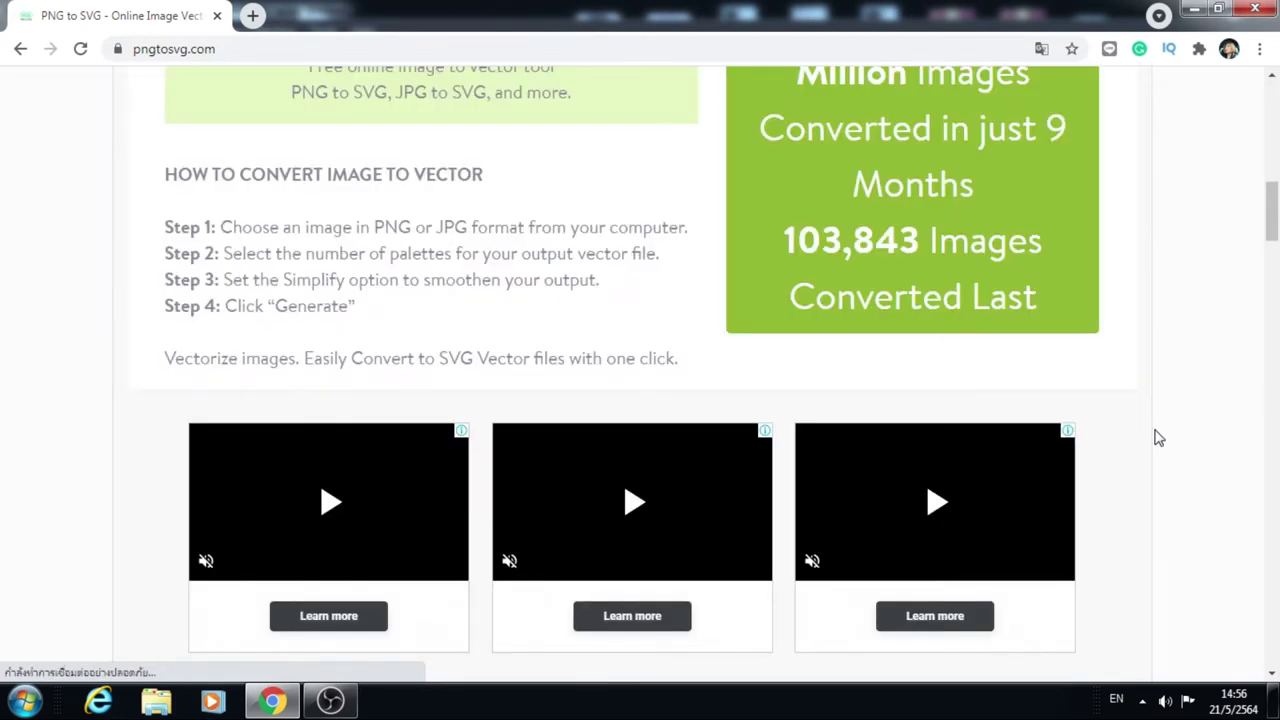
scroll(408, 413, up, 10)
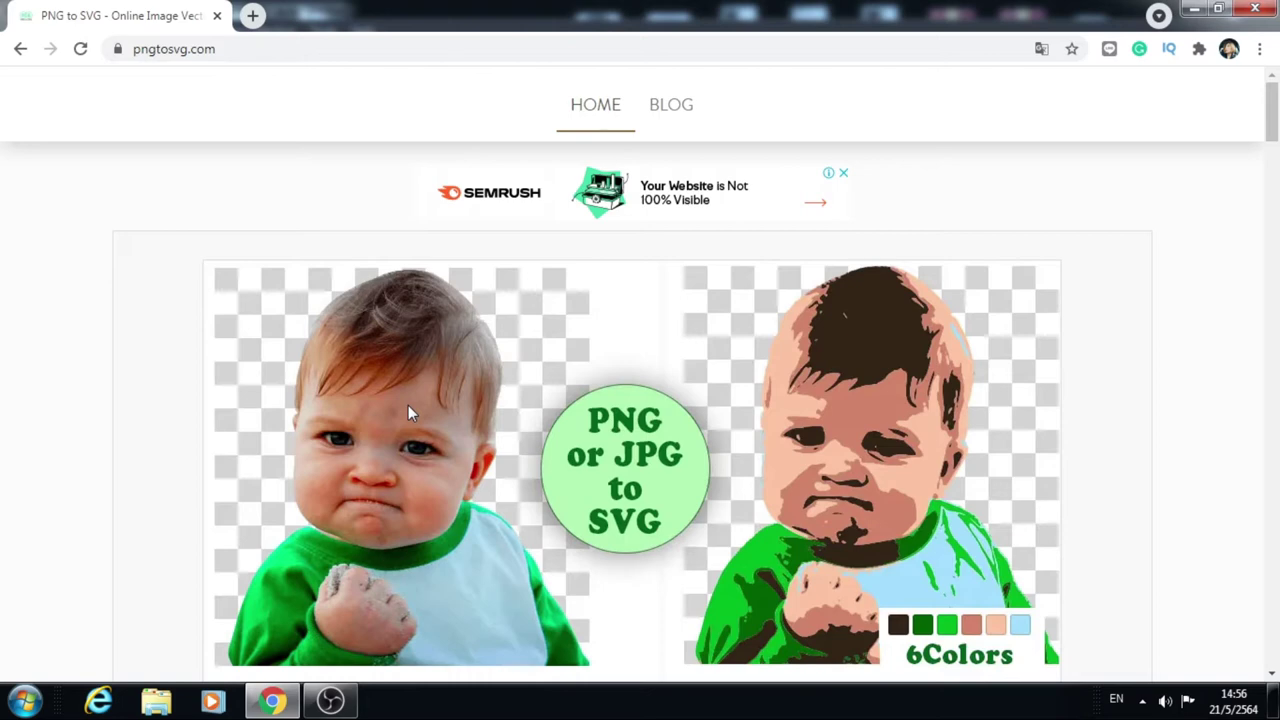
scroll(1155, 512, down, 5)
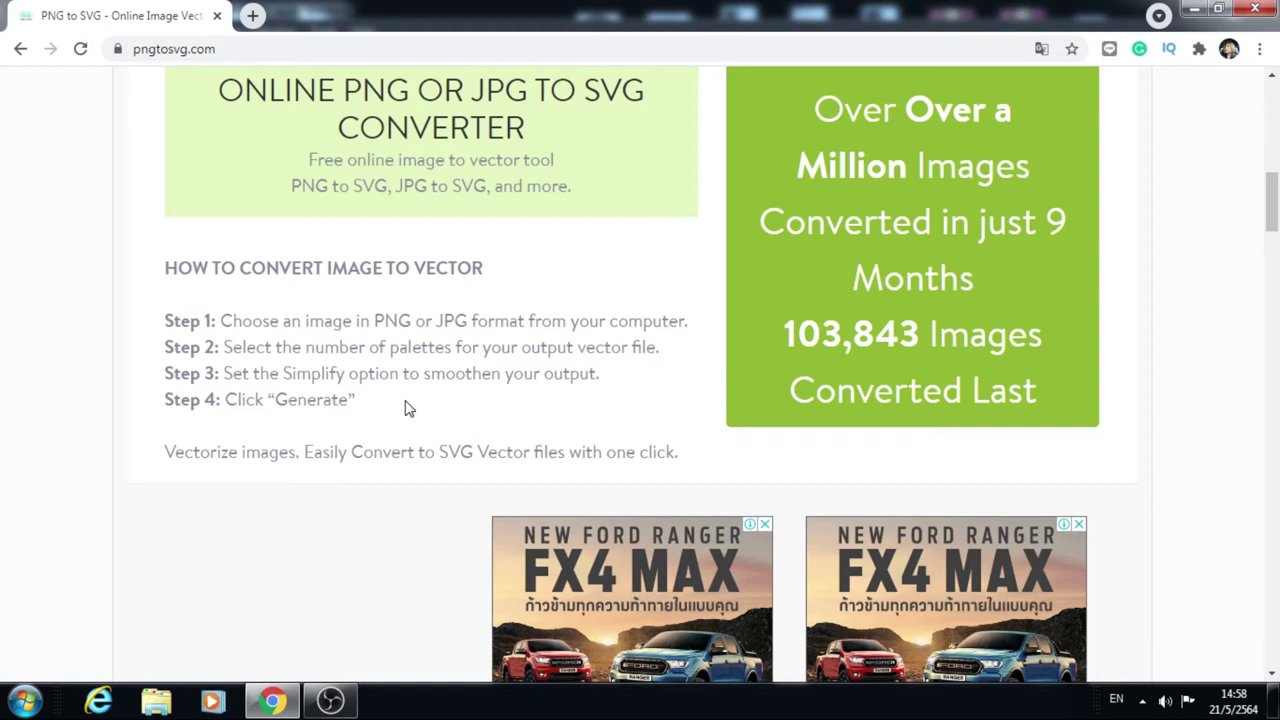
scroll(800, 338, down, 5)
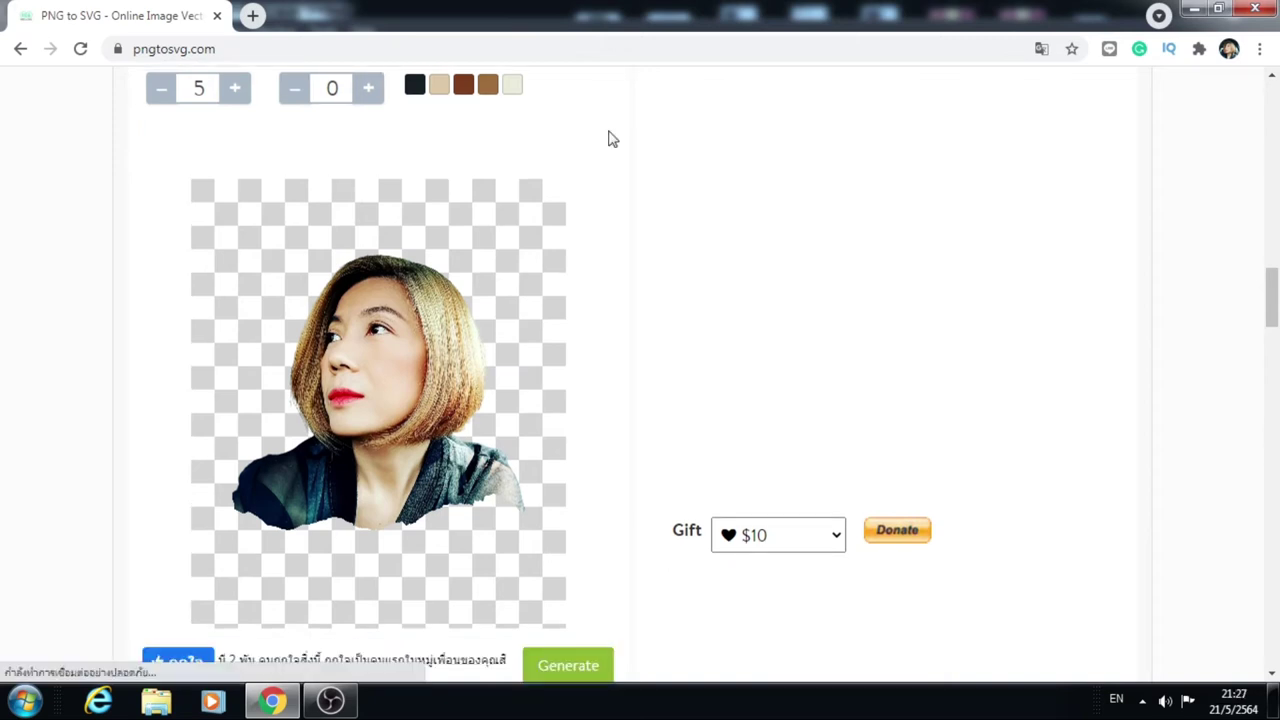
scroll(275, 215, up, 1)
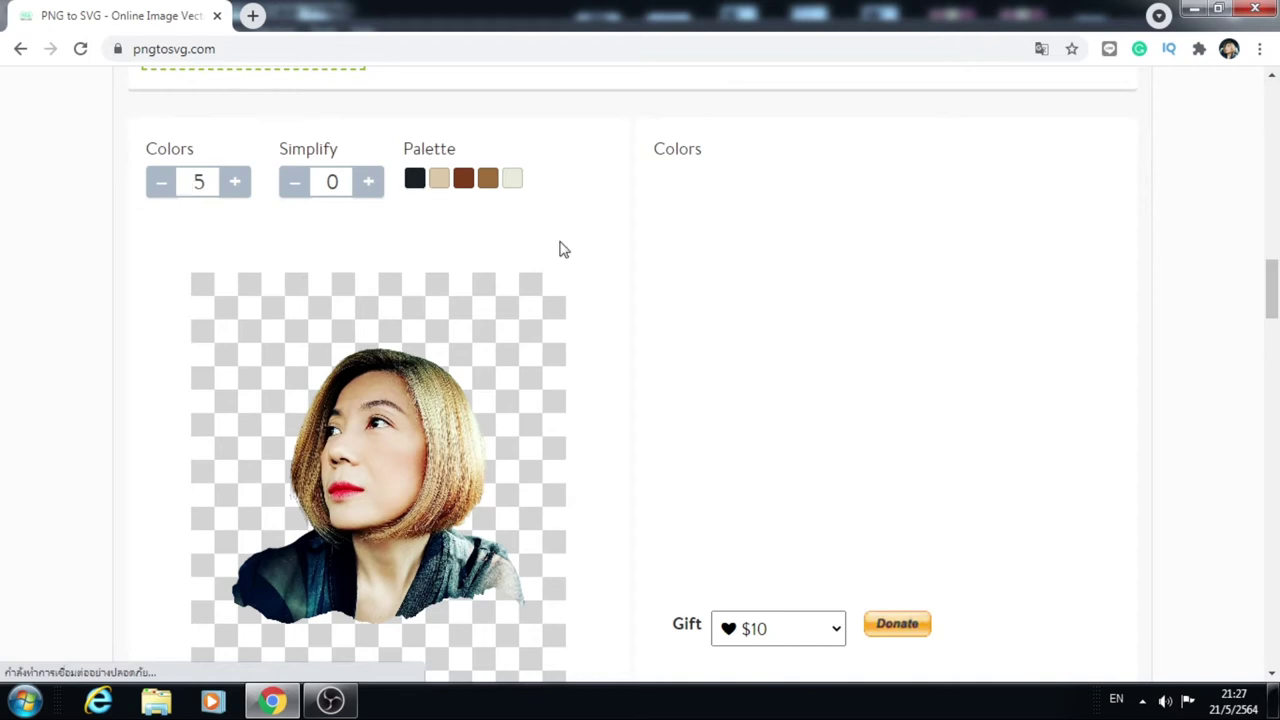
scroll(417, 183, down, 1)
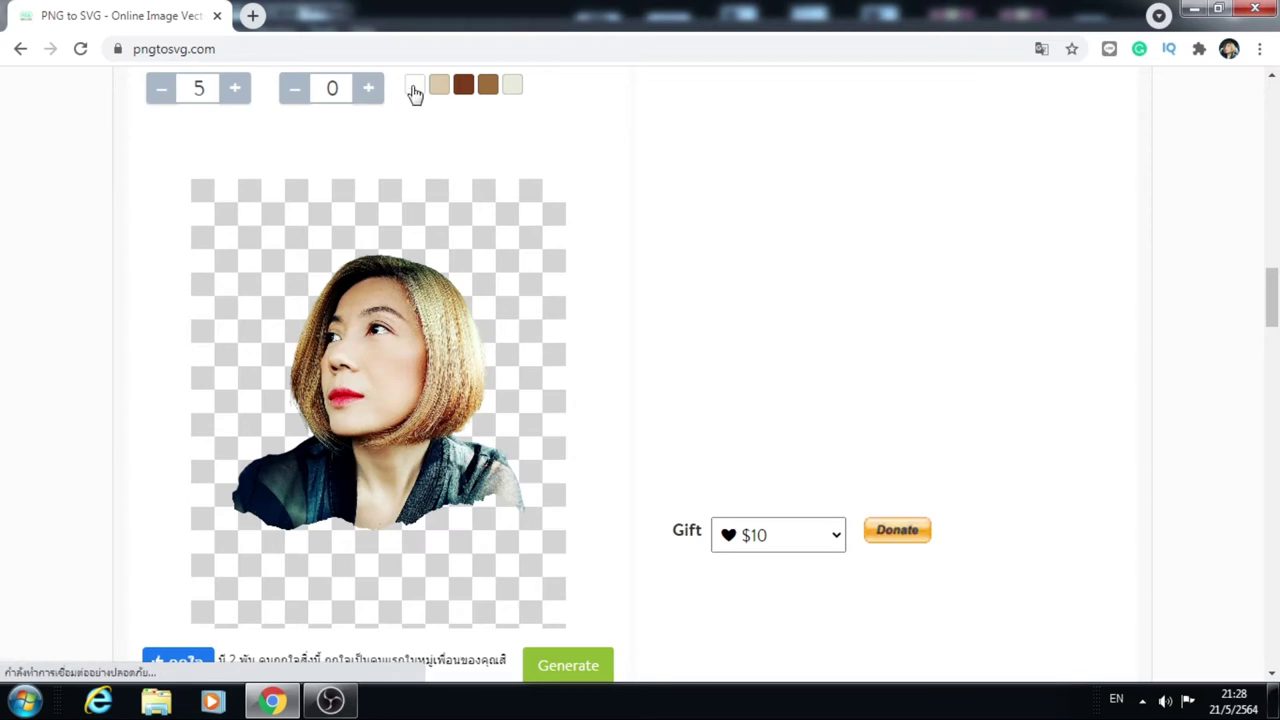
Step: Sample the first three palette colours: black from the shirt, skin tone from the cheek, dark red from the lips
click(415, 88)
scroll(361, 572, up, 1)
click(361, 572)
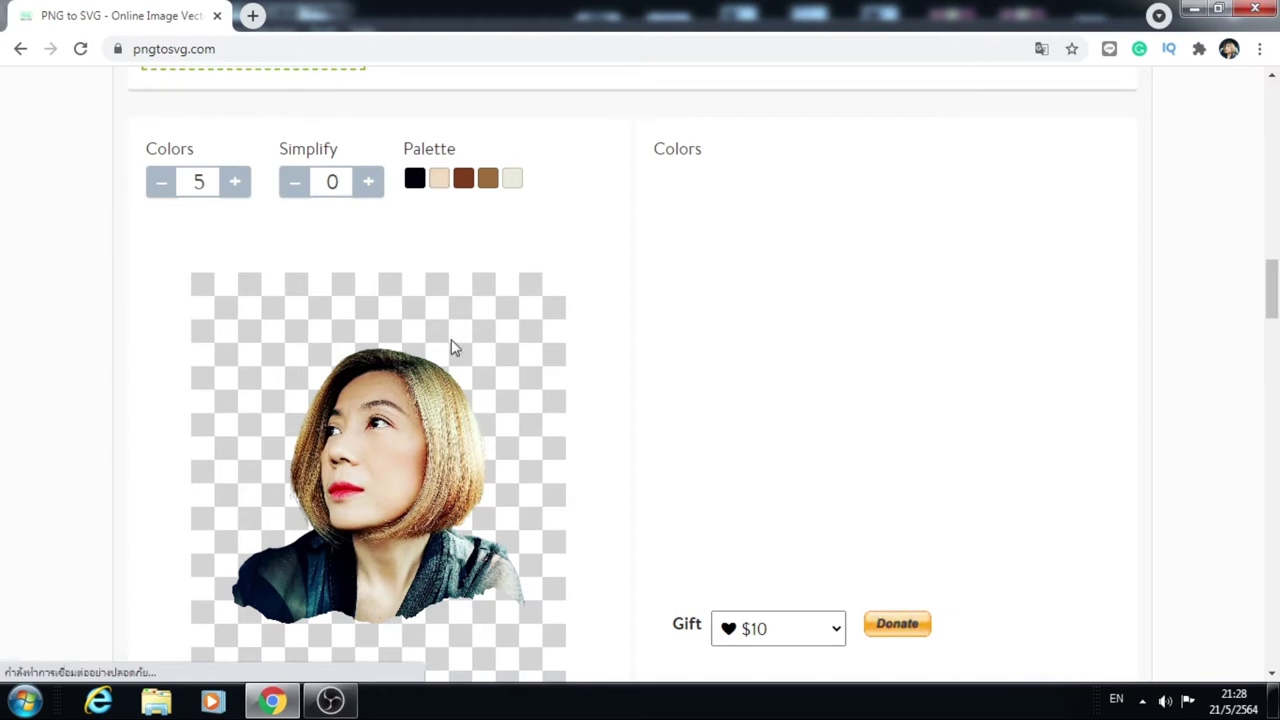
click(379, 459)
click(340, 490)
click(342, 489)
Step: Set the fourth and fifth palette colours to olive gold from the hair and dark navy from the jacket
click(490, 186)
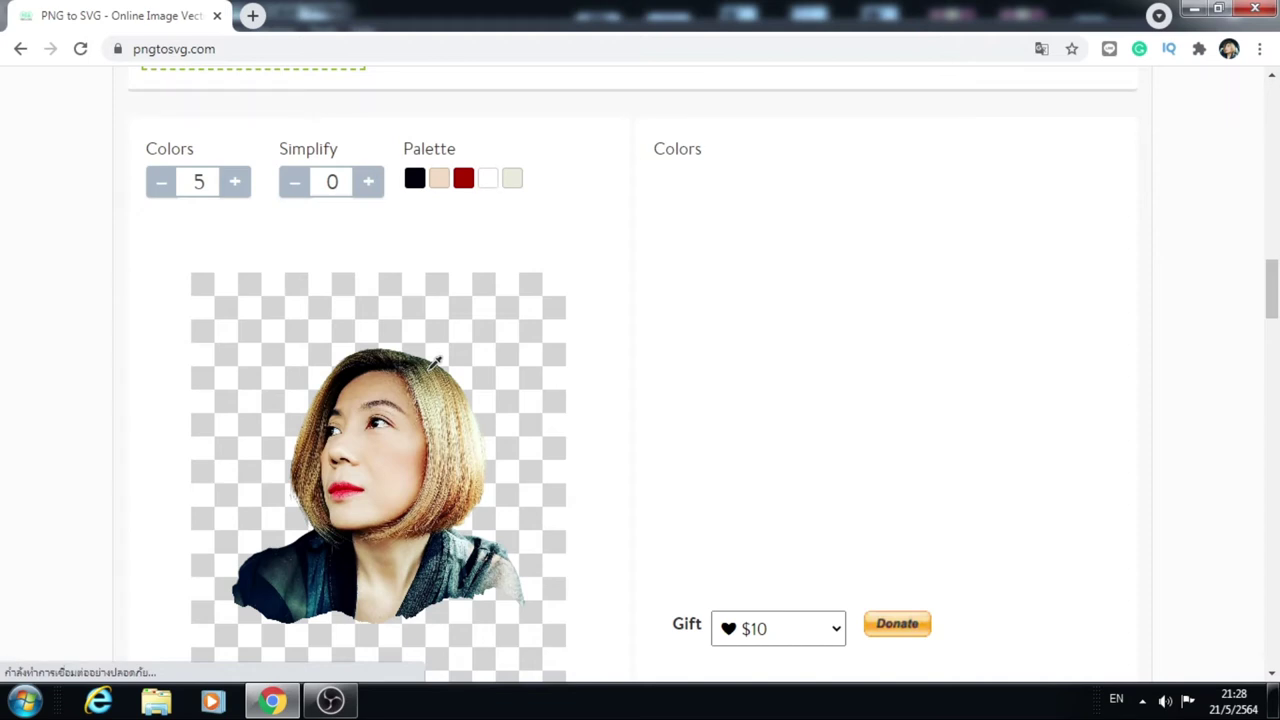
click(437, 375)
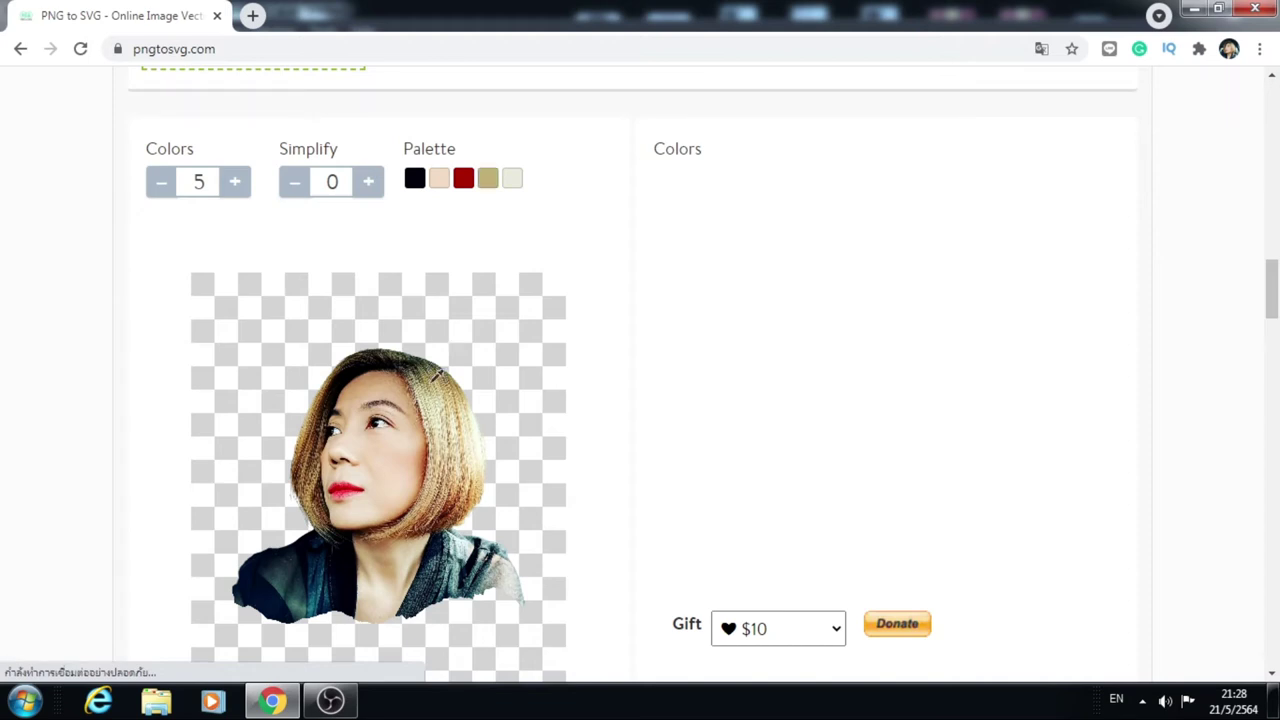
click(435, 377)
click(318, 581)
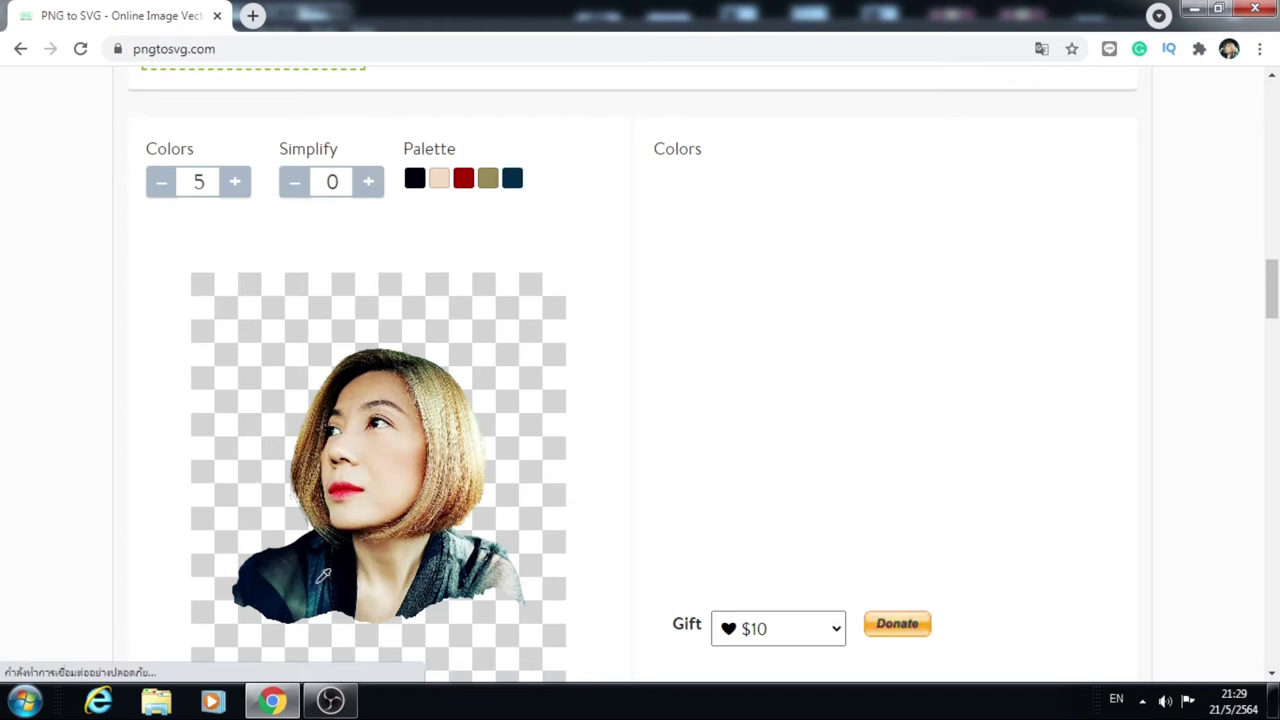
click(323, 575)
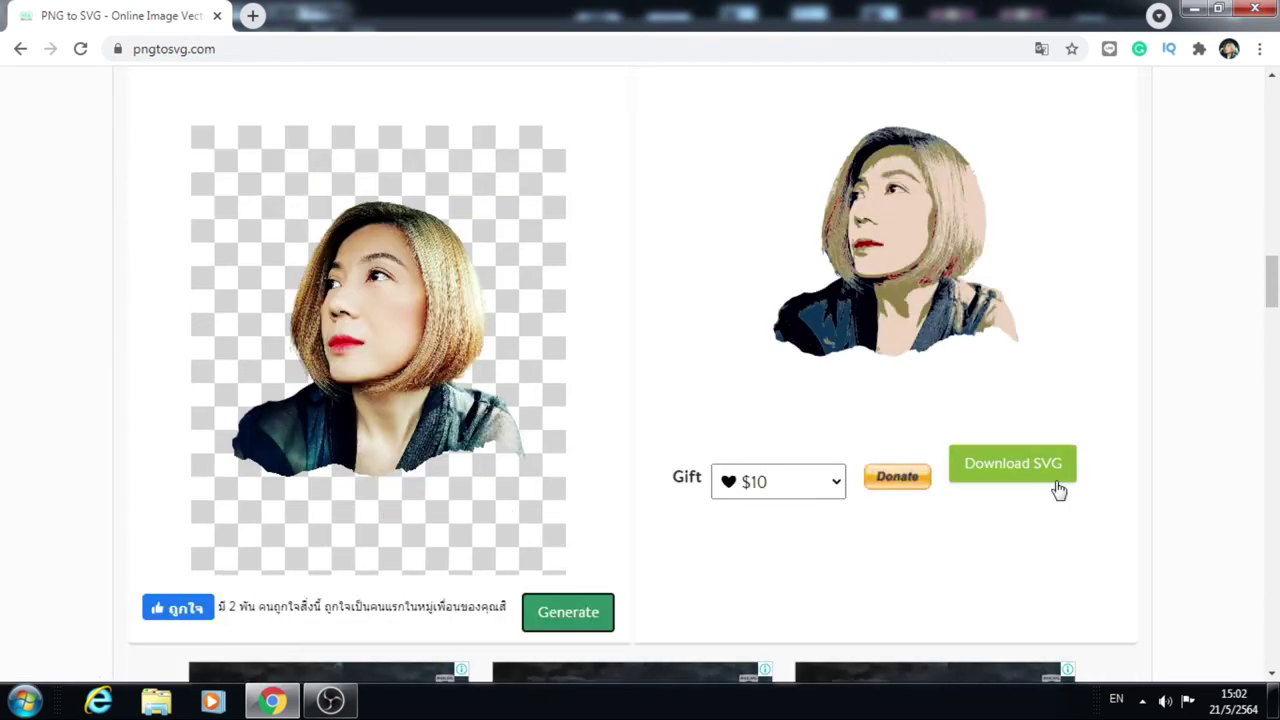
Step: Scroll up to view the generated five-colour vector portrait beside the original
scroll(1193, 570, up, 1)
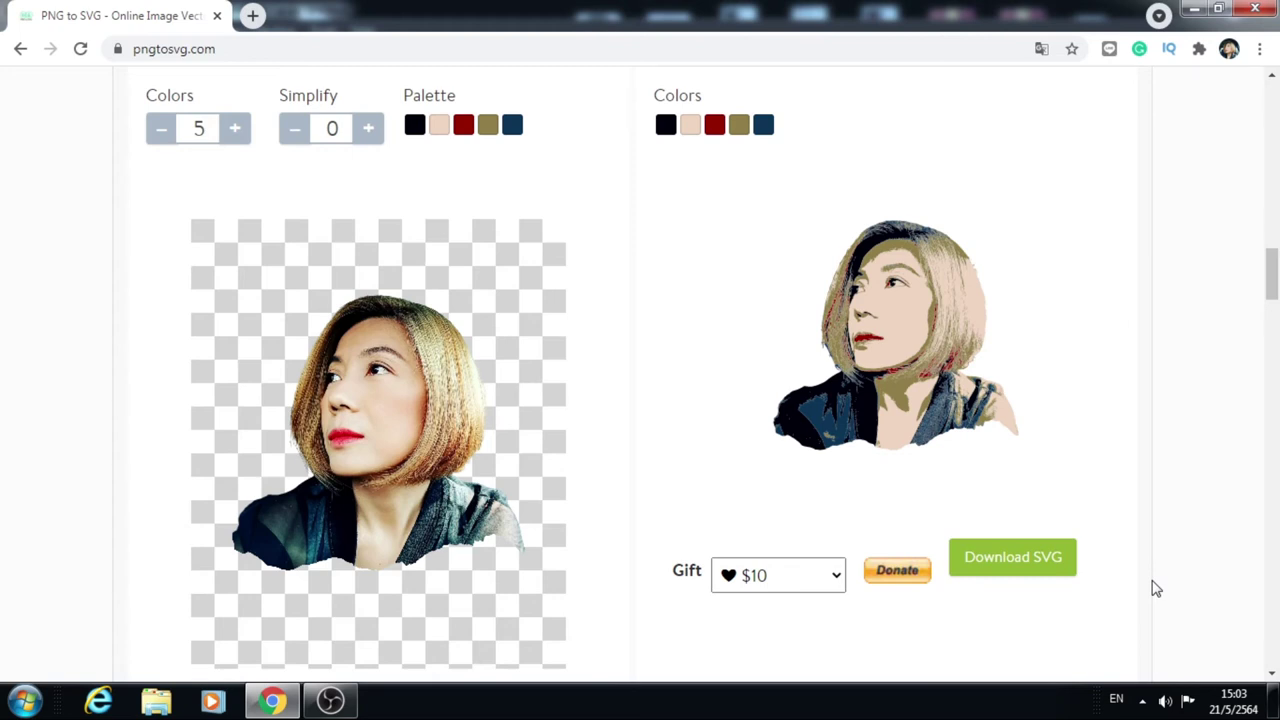
scroll(1156, 589, down, 10)
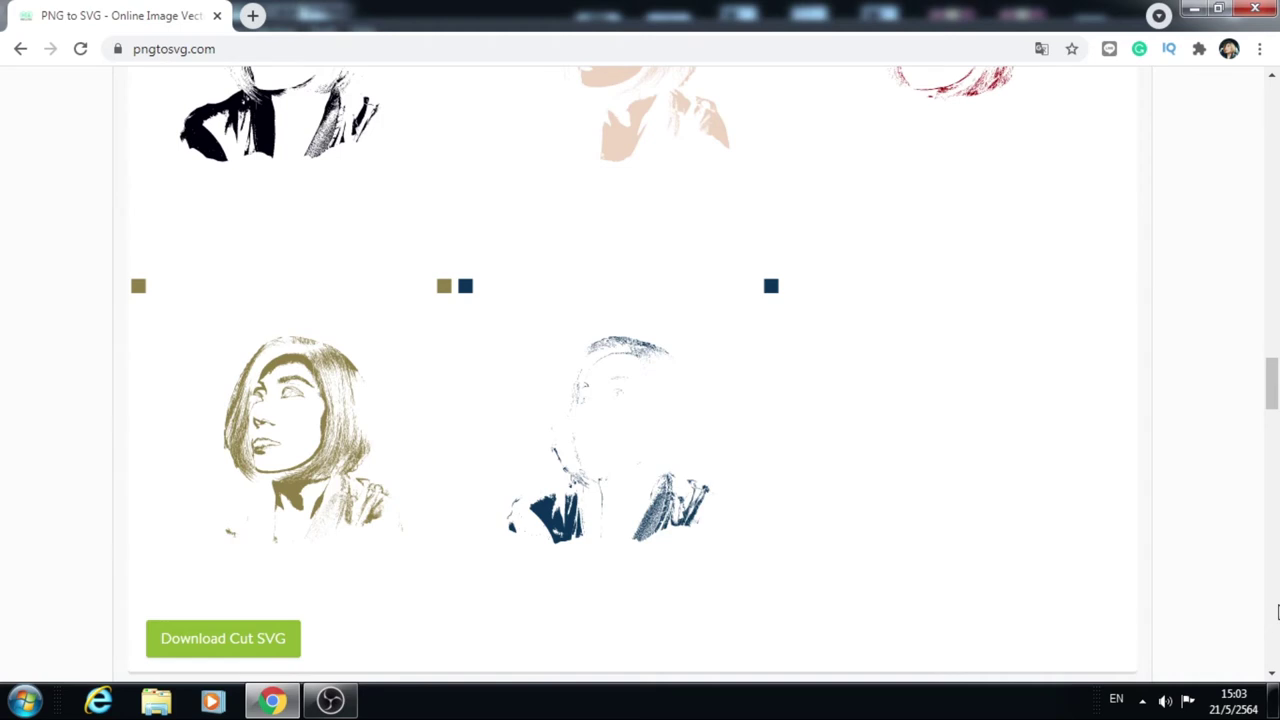
scroll(1277, 612, up, 3)
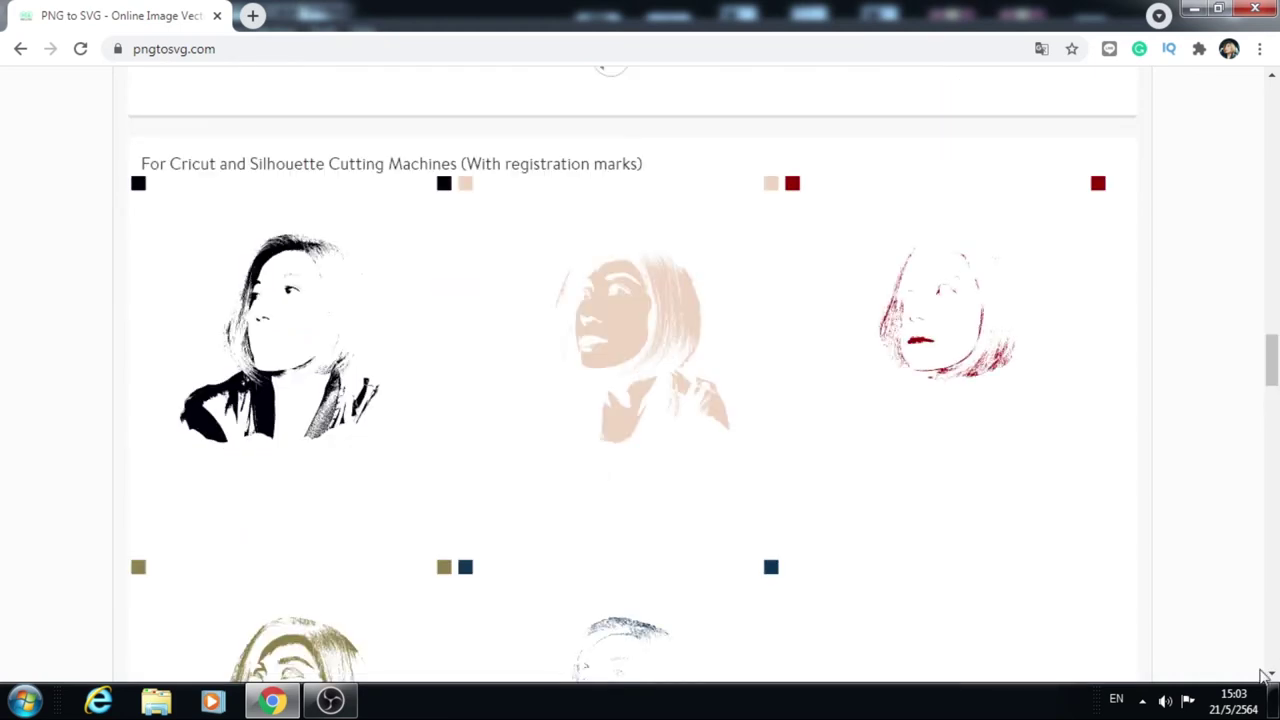
scroll(1263, 676, down, 2)
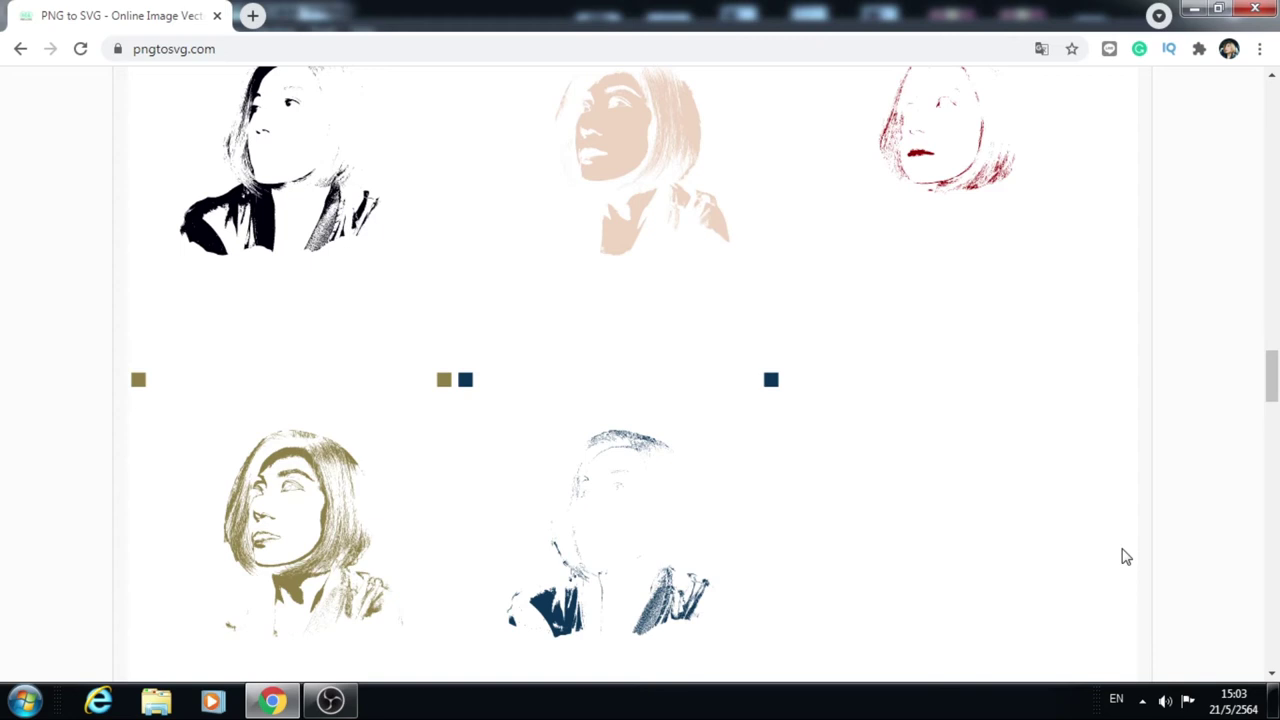
scroll(1140, 530, up, 1)
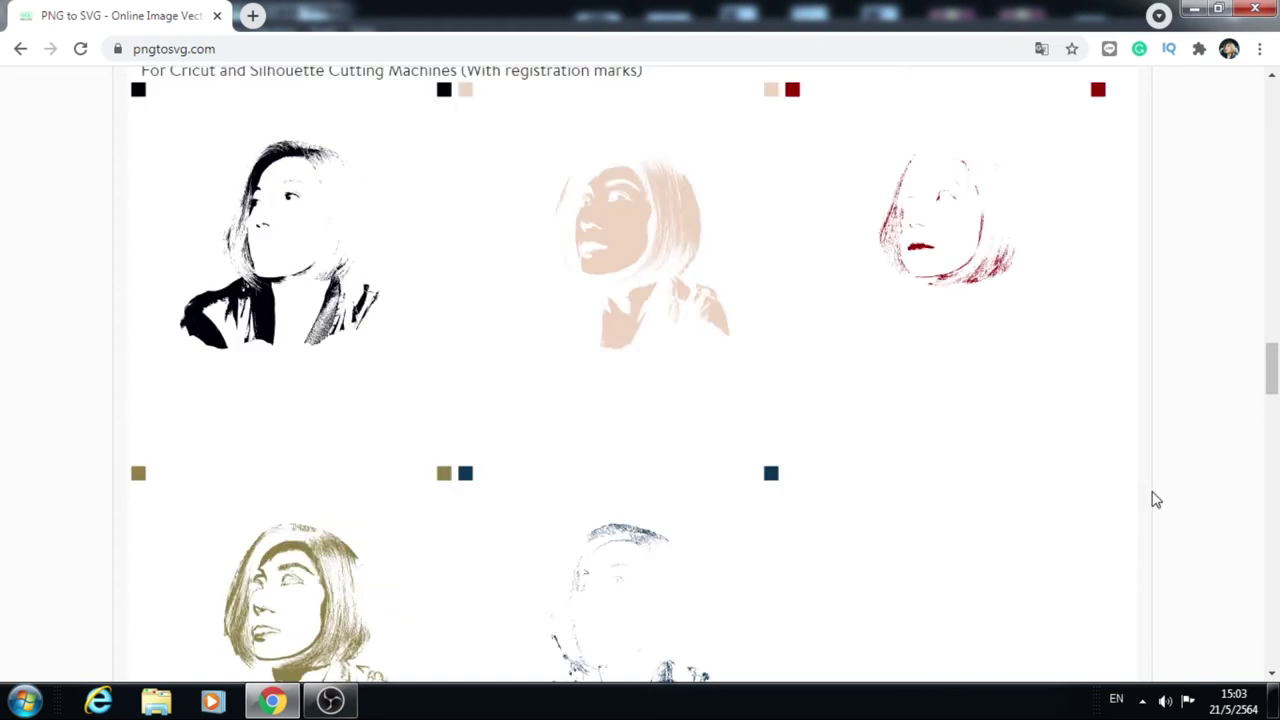
scroll(1155, 500, up, 2)
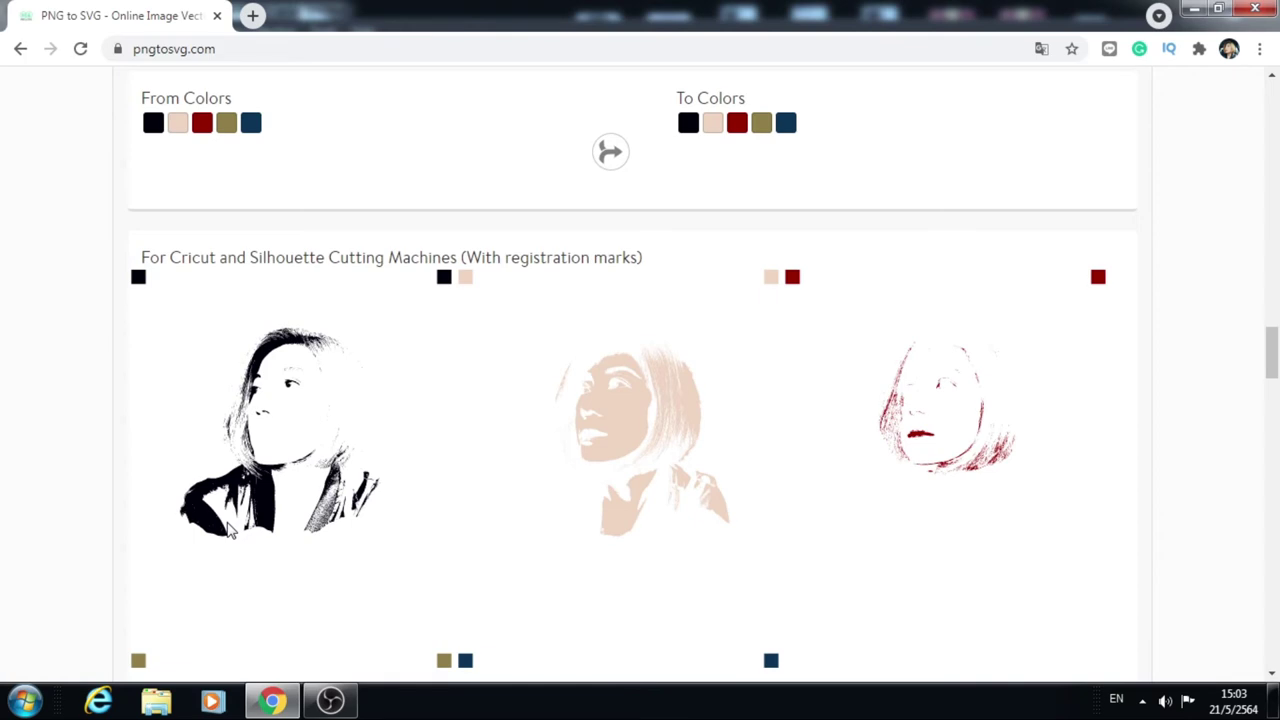
scroll(652, 520, down, 3)
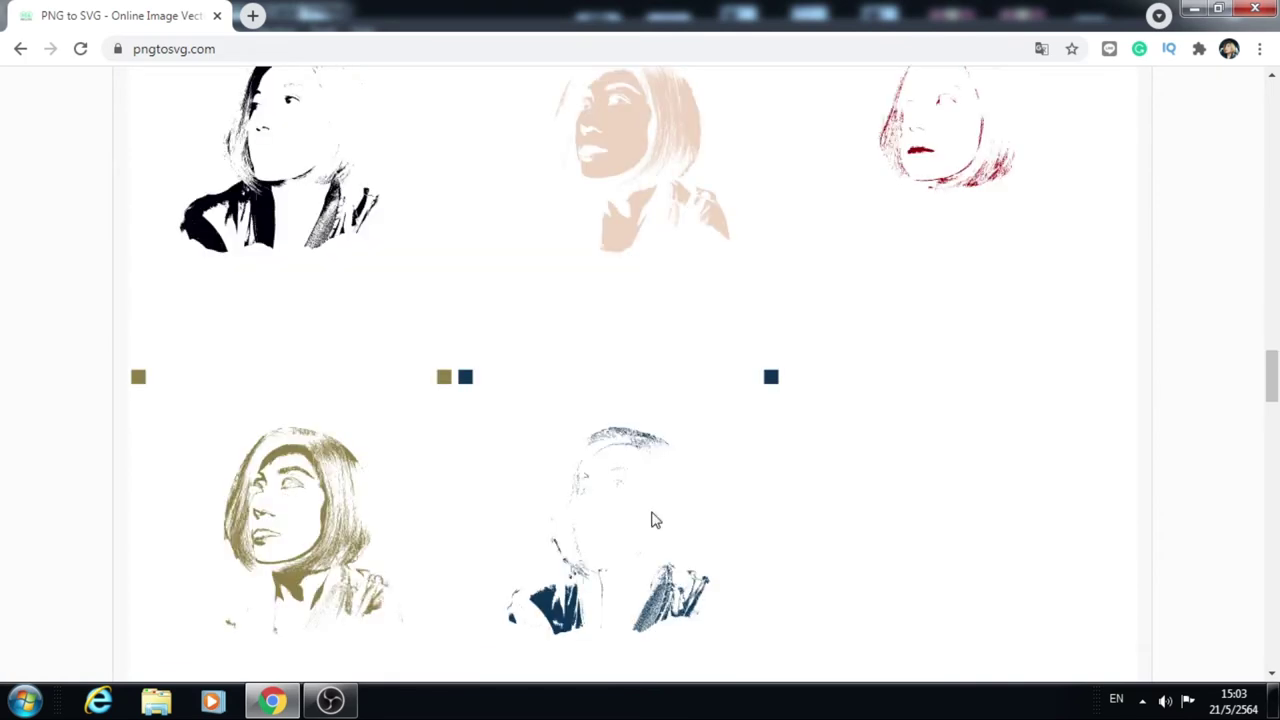
scroll(651, 519, down, 2)
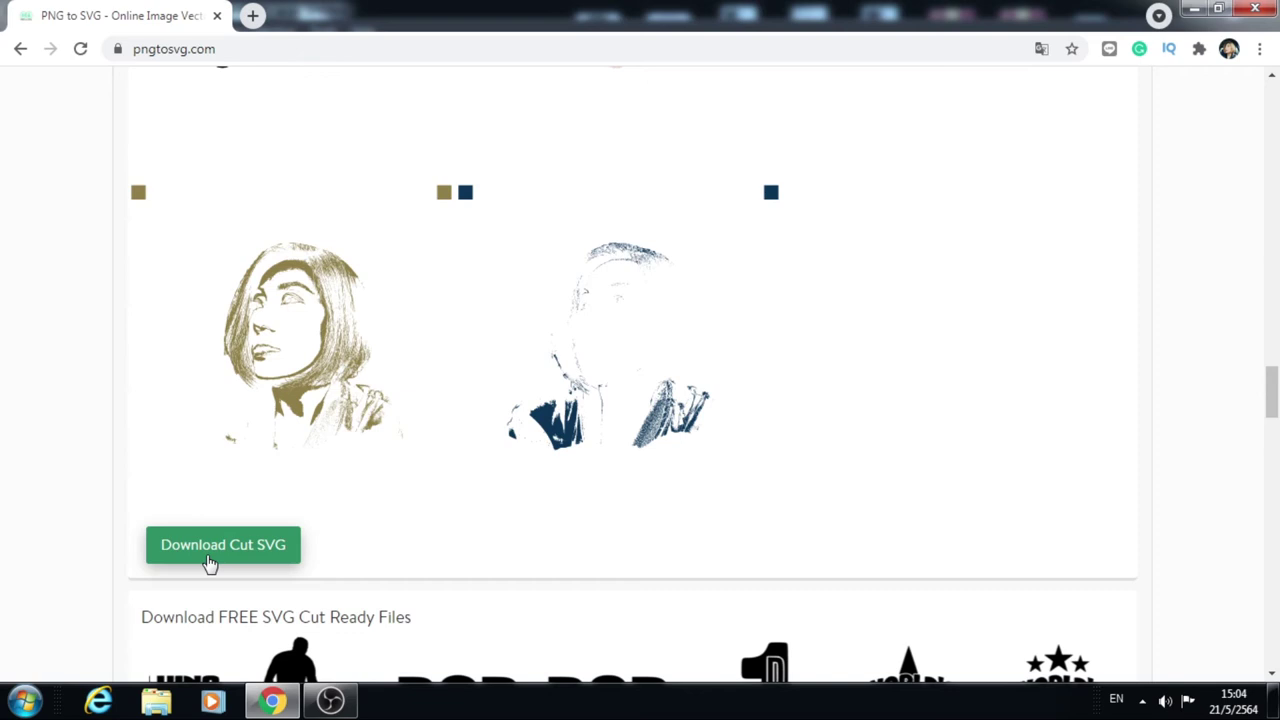
scroll(1128, 448, up, 2)
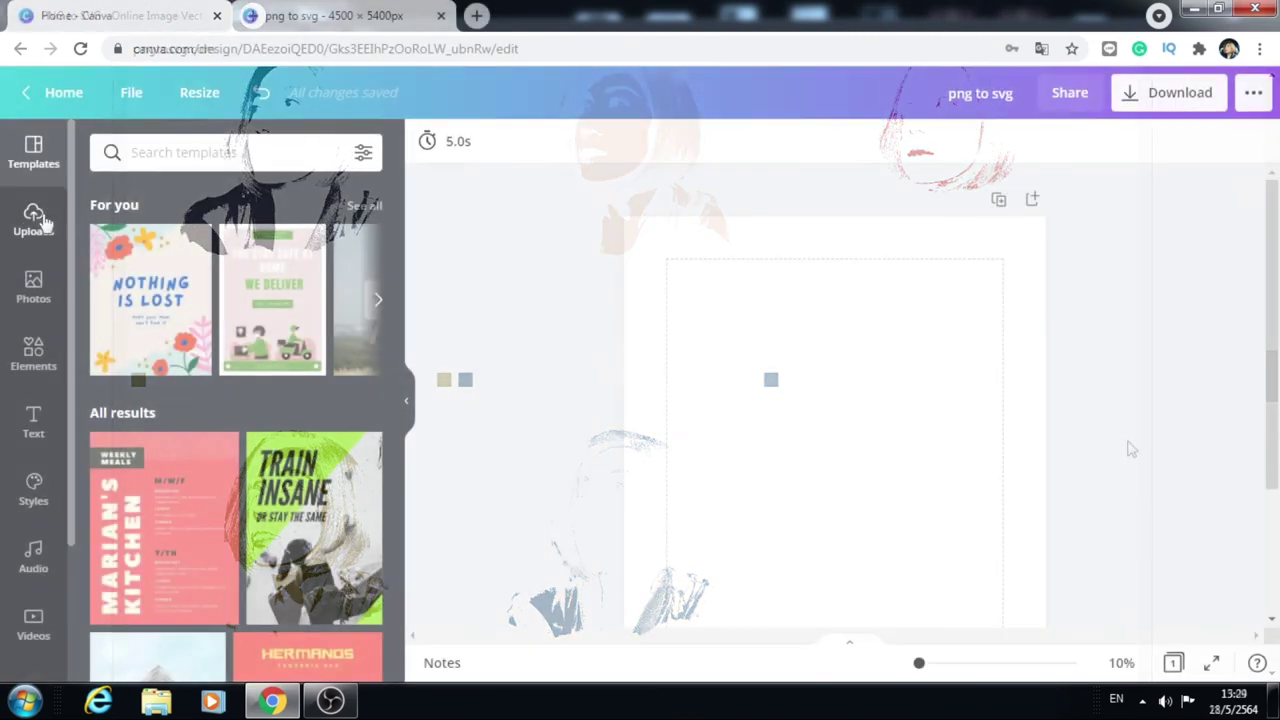
Step: Place the uploaded posterized portrait on page 1, enlarged to fill the page and centred
click(33, 222)
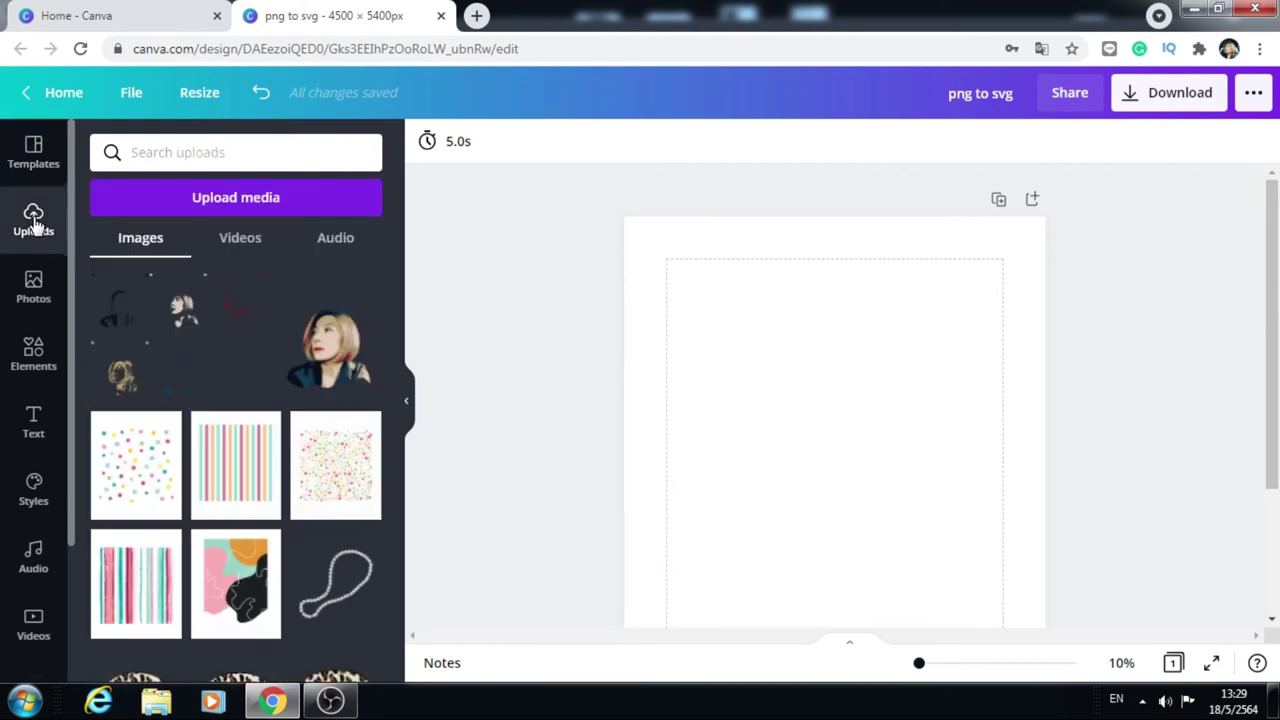
click(332, 367)
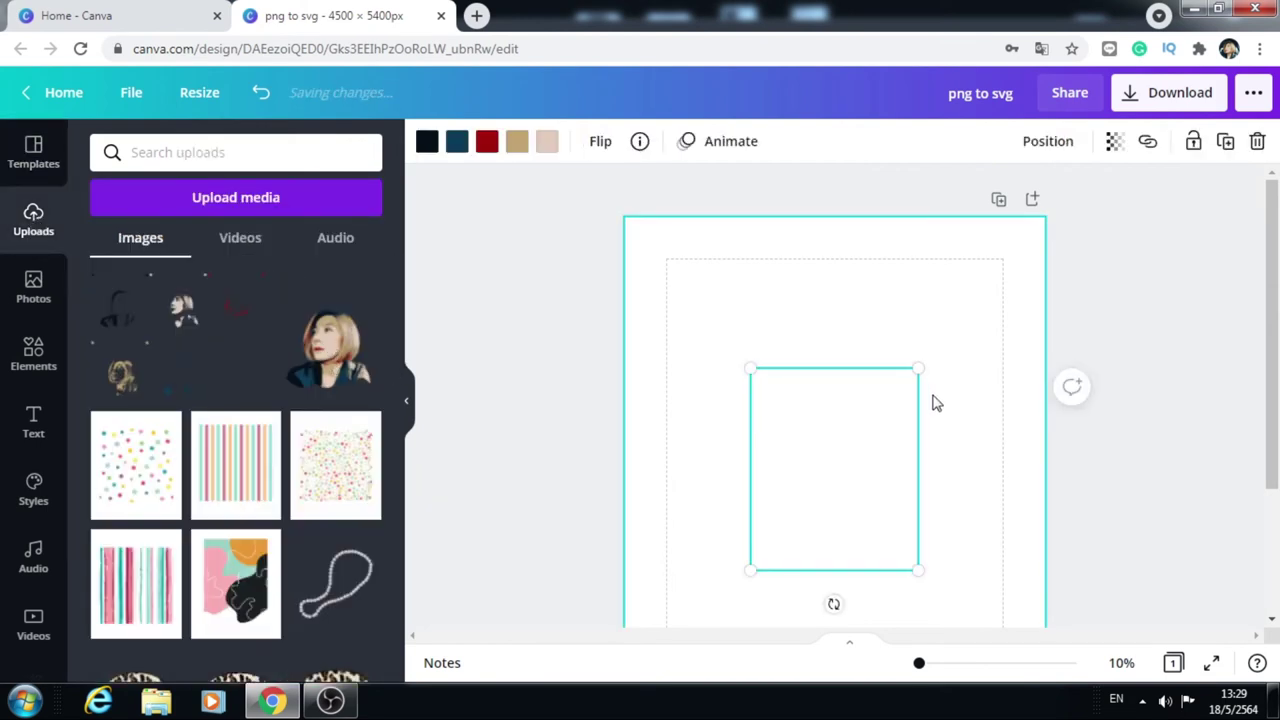
drag(920, 363, 978, 290)
scroll(949, 434, down, 2)
scroll(949, 434, down, 1)
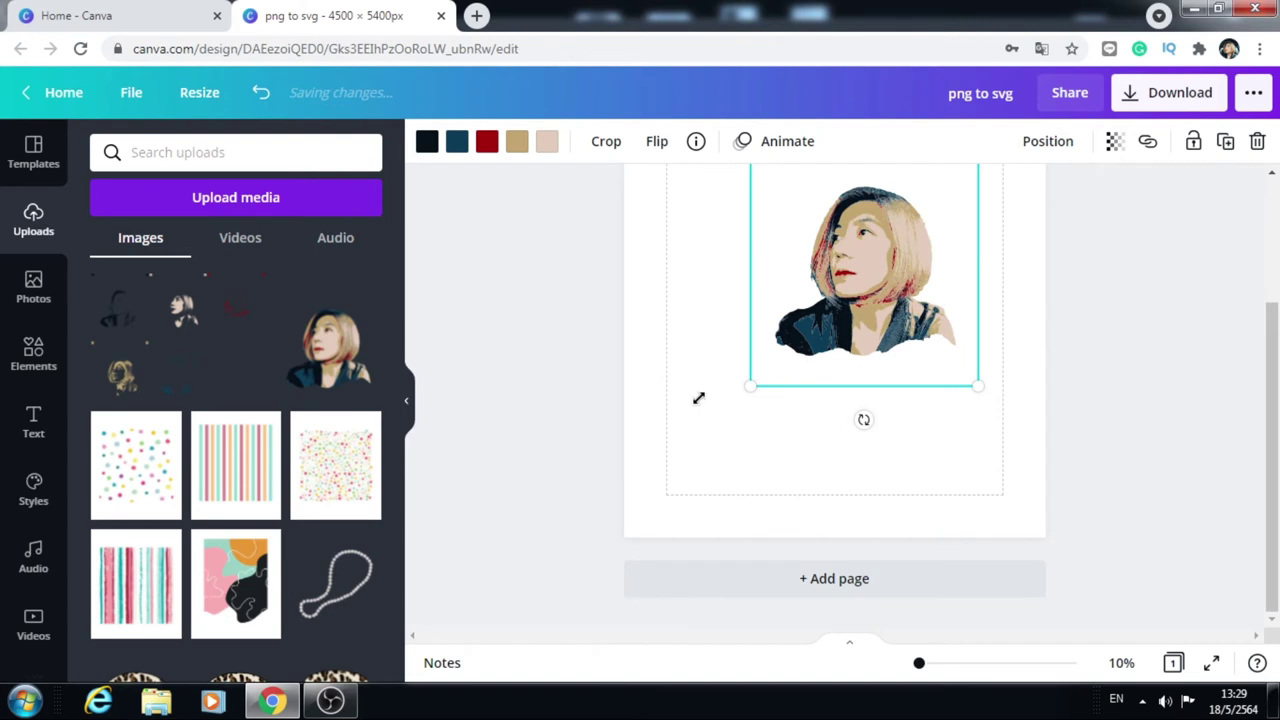
drag(698, 398, 574, 497)
scroll(988, 257, up, 2)
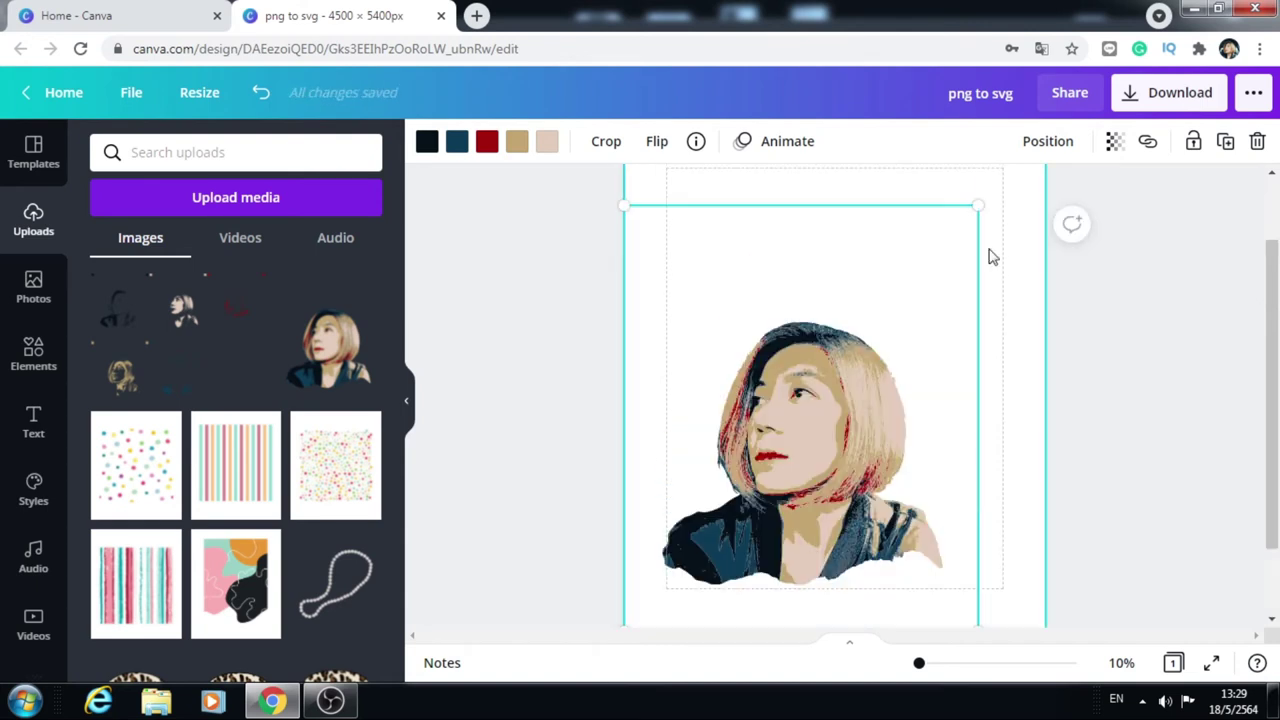
drag(978, 206, 1062, 155)
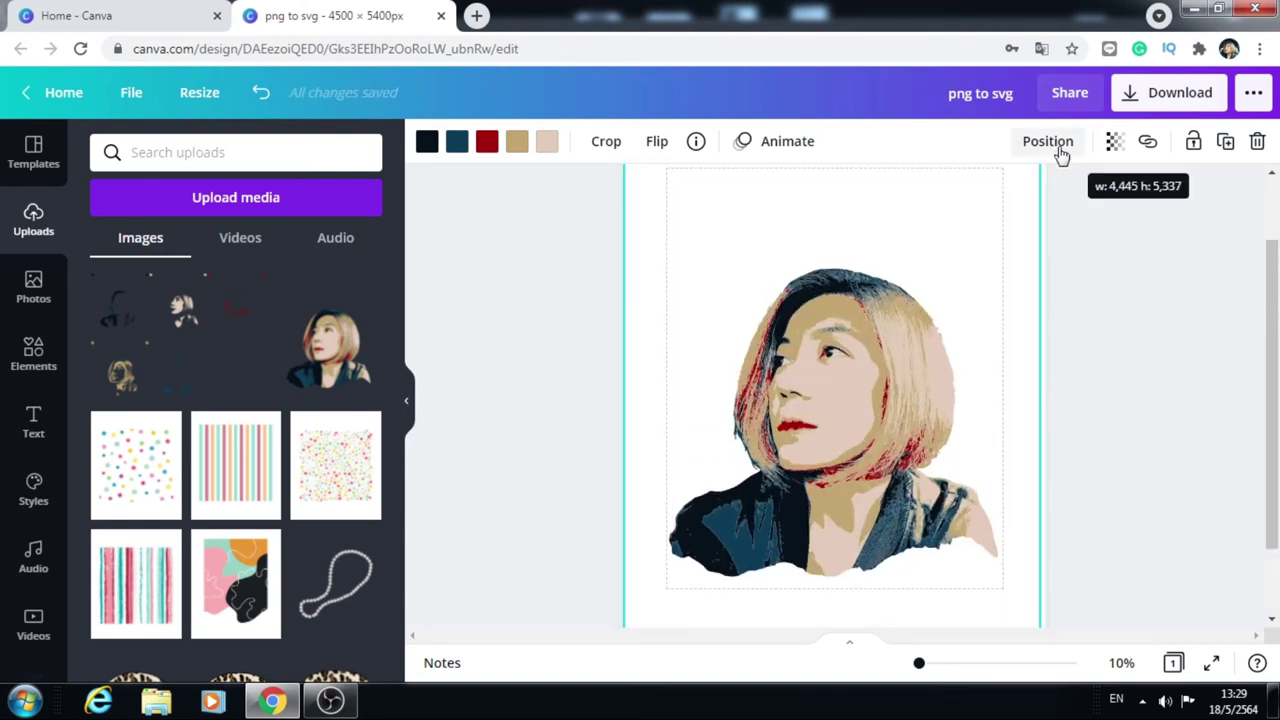
drag(872, 459, 872, 413)
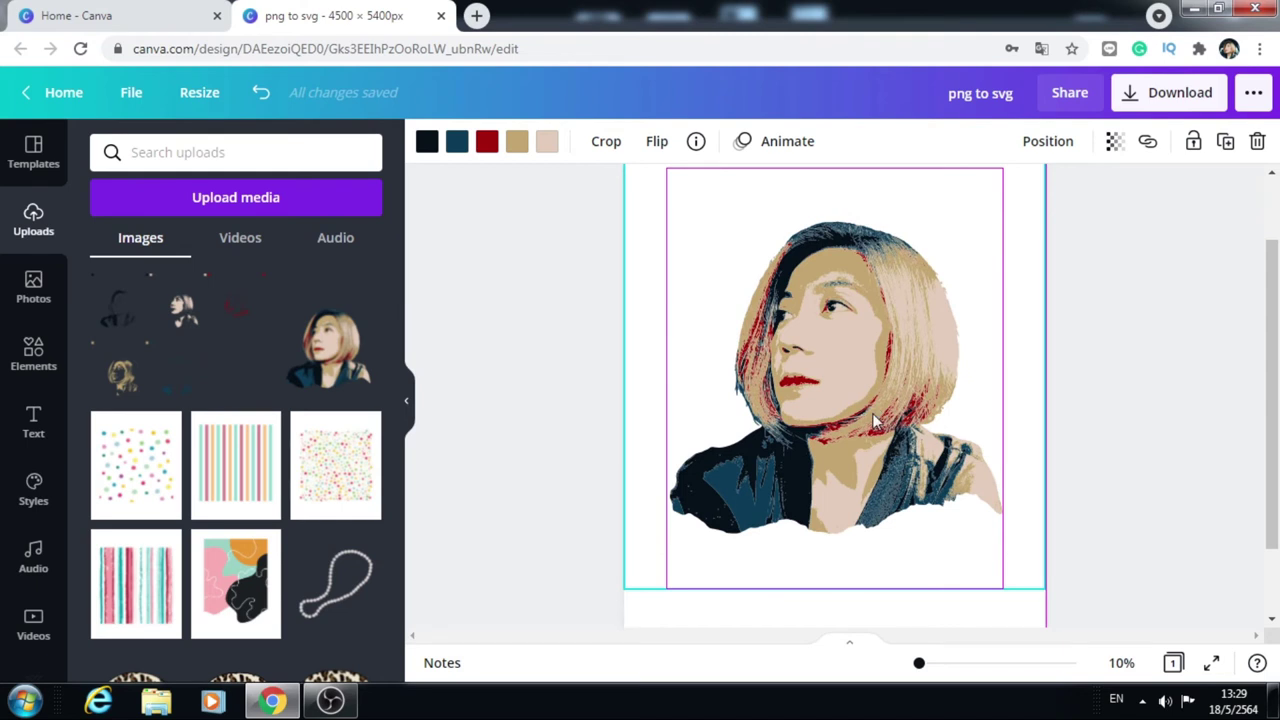
Step: Recolour the portrait's red areas to vivid pink #FF009D
click(487, 145)
click(210, 573)
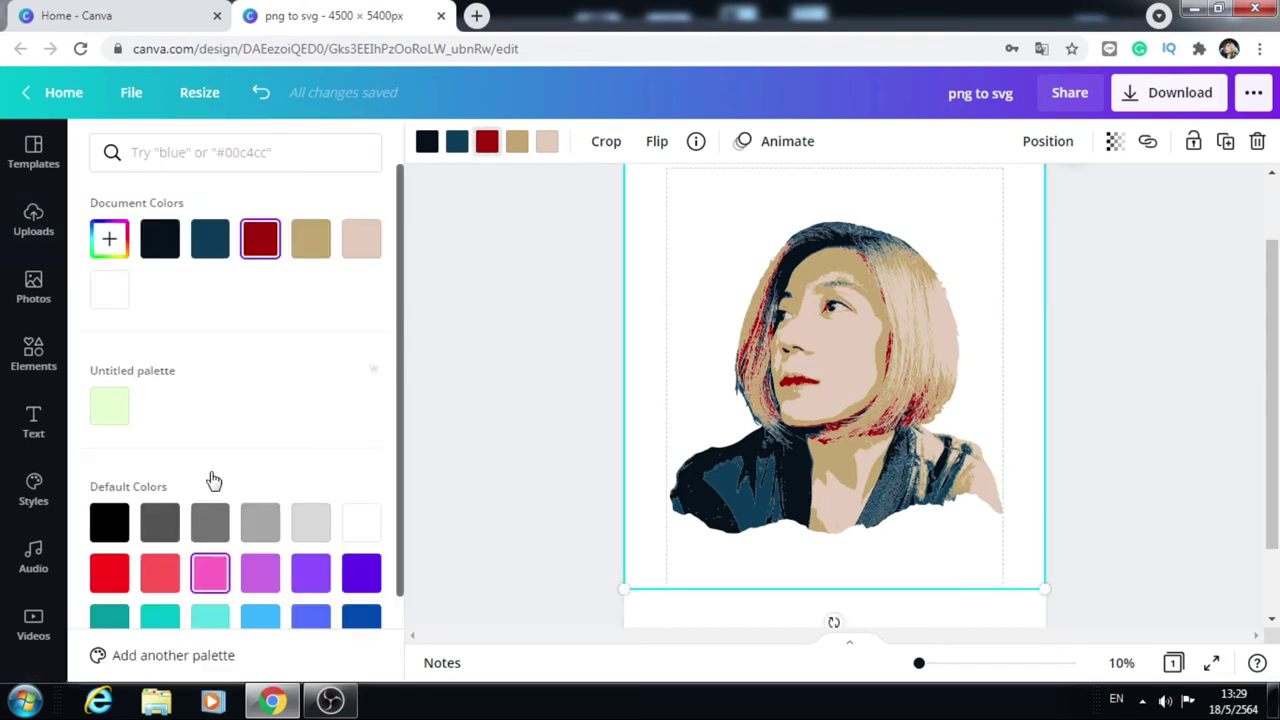
click(126, 243)
drag(255, 287, 370, 265)
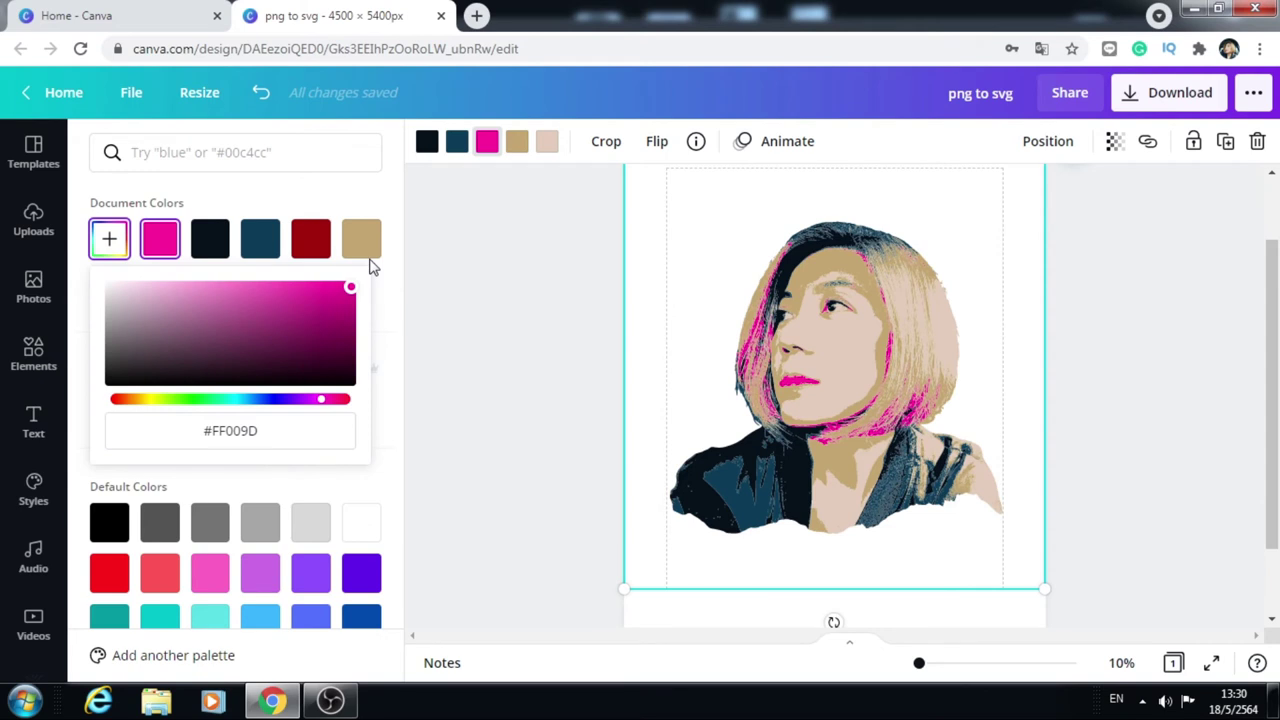
Step: Add a new page and place the uploaded colour-layer sheet on it
click(831, 528)
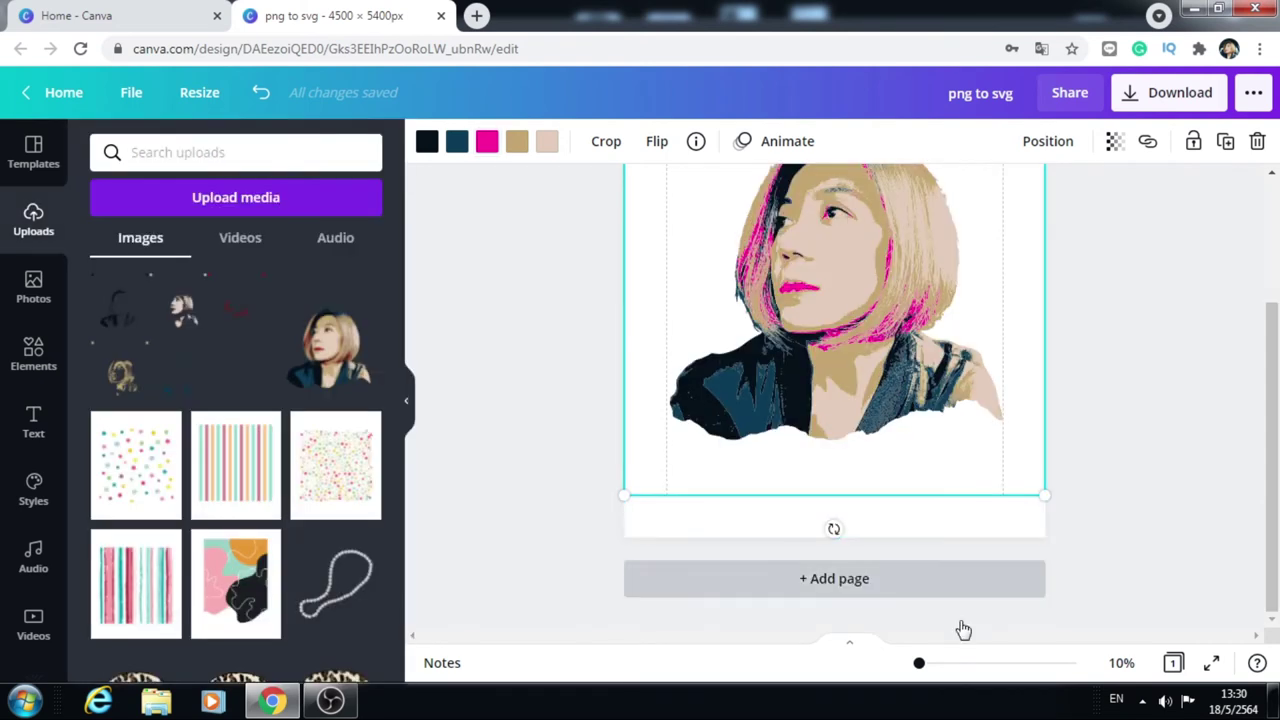
key(Delete)
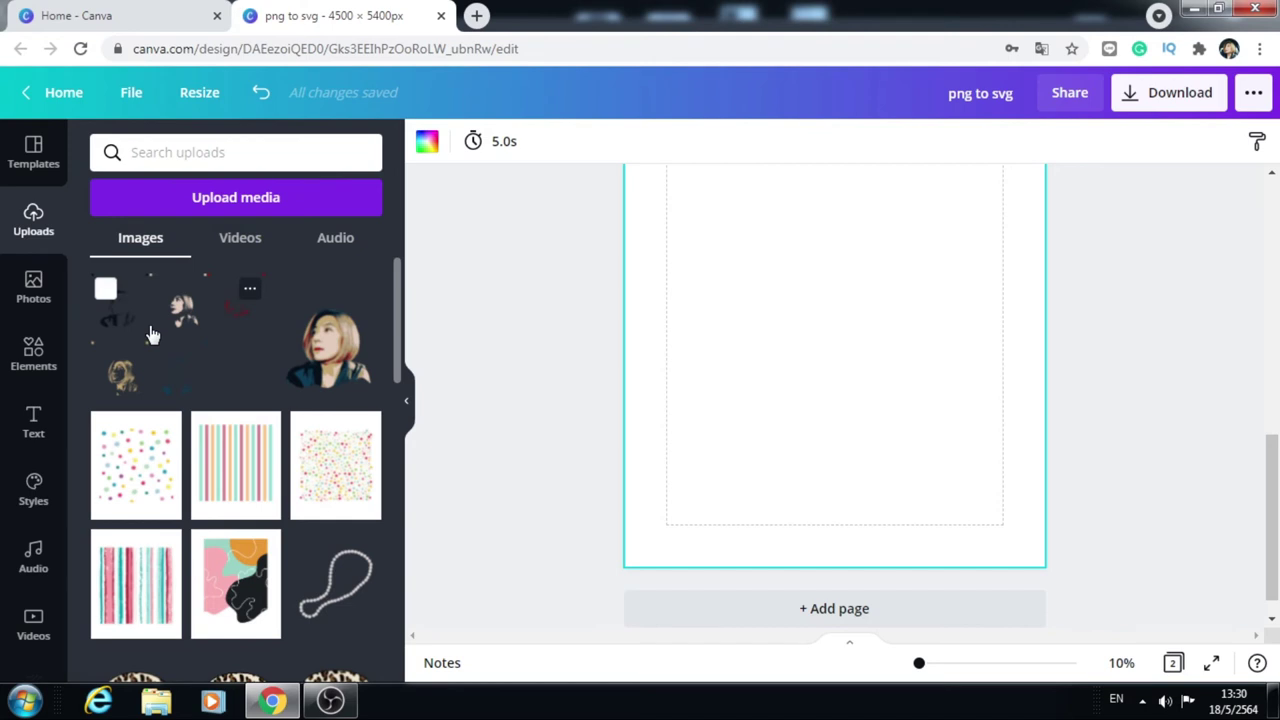
drag(151, 334, 785, 292)
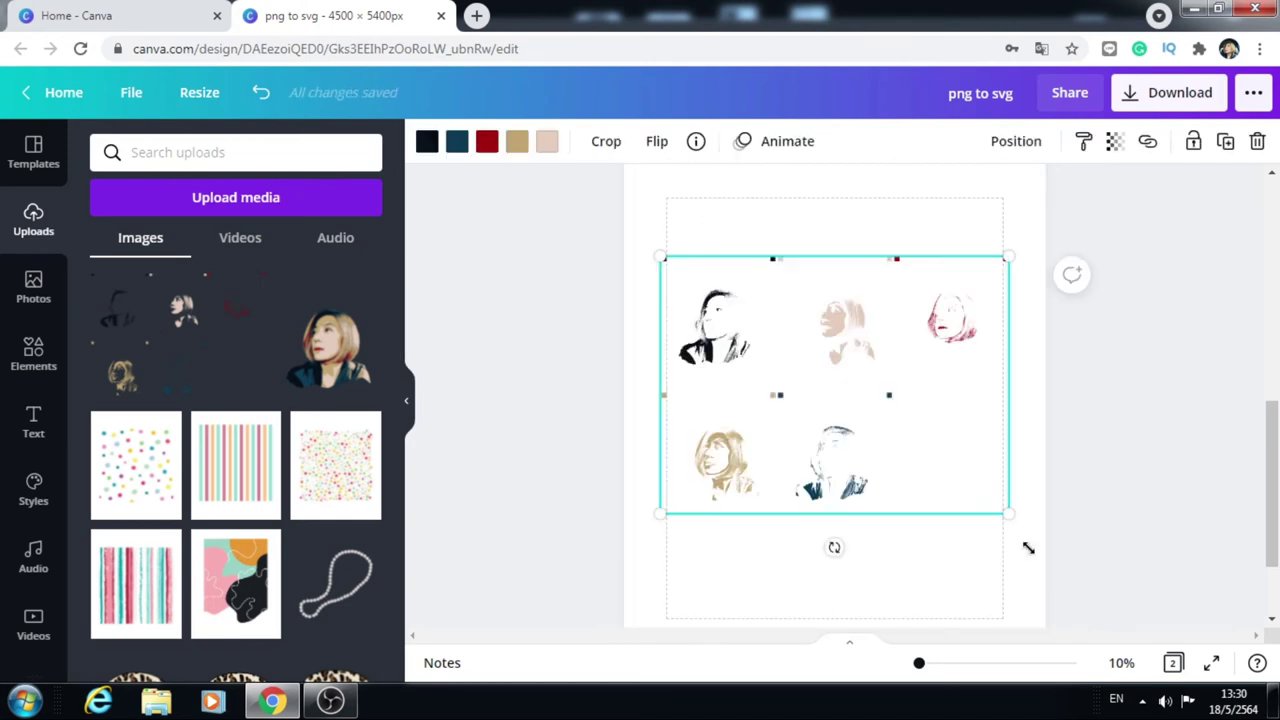
Step: Crop the layer sheet to the black portrait layer and enlarge it to fill page 2
click(606, 141)
drag(1045, 409, 774, 409)
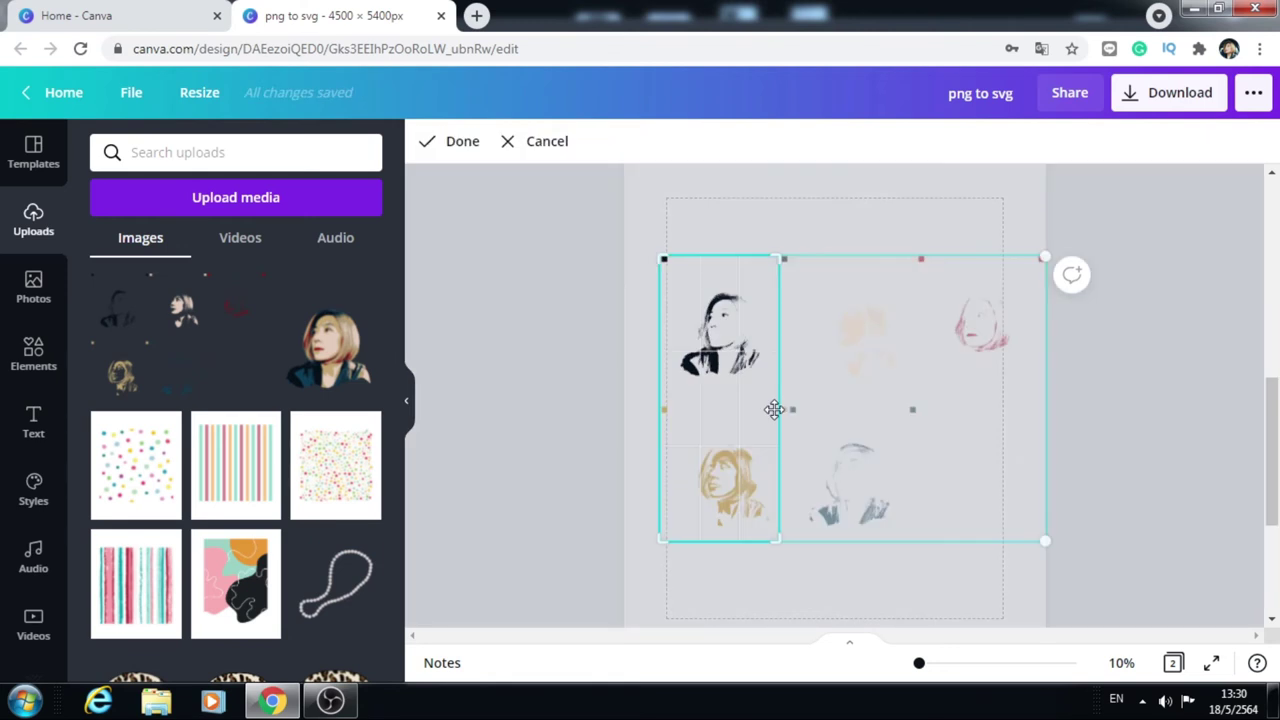
drag(779, 541, 770, 393)
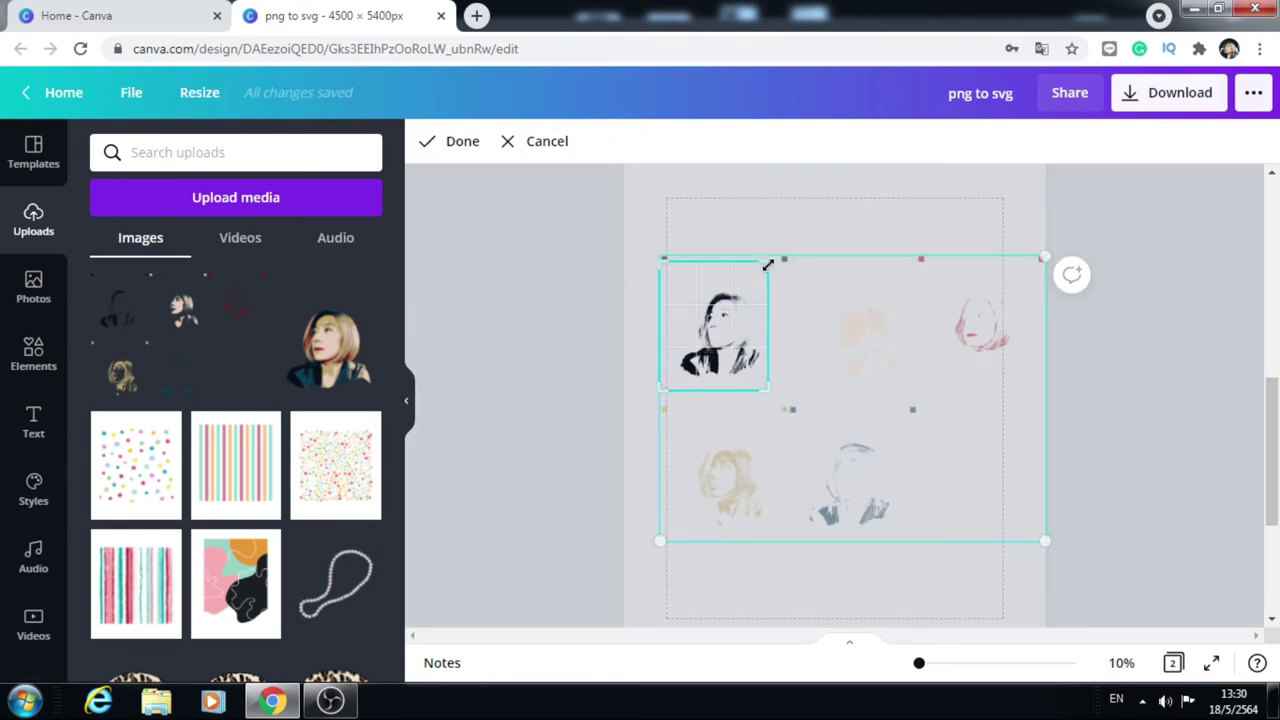
key(Return)
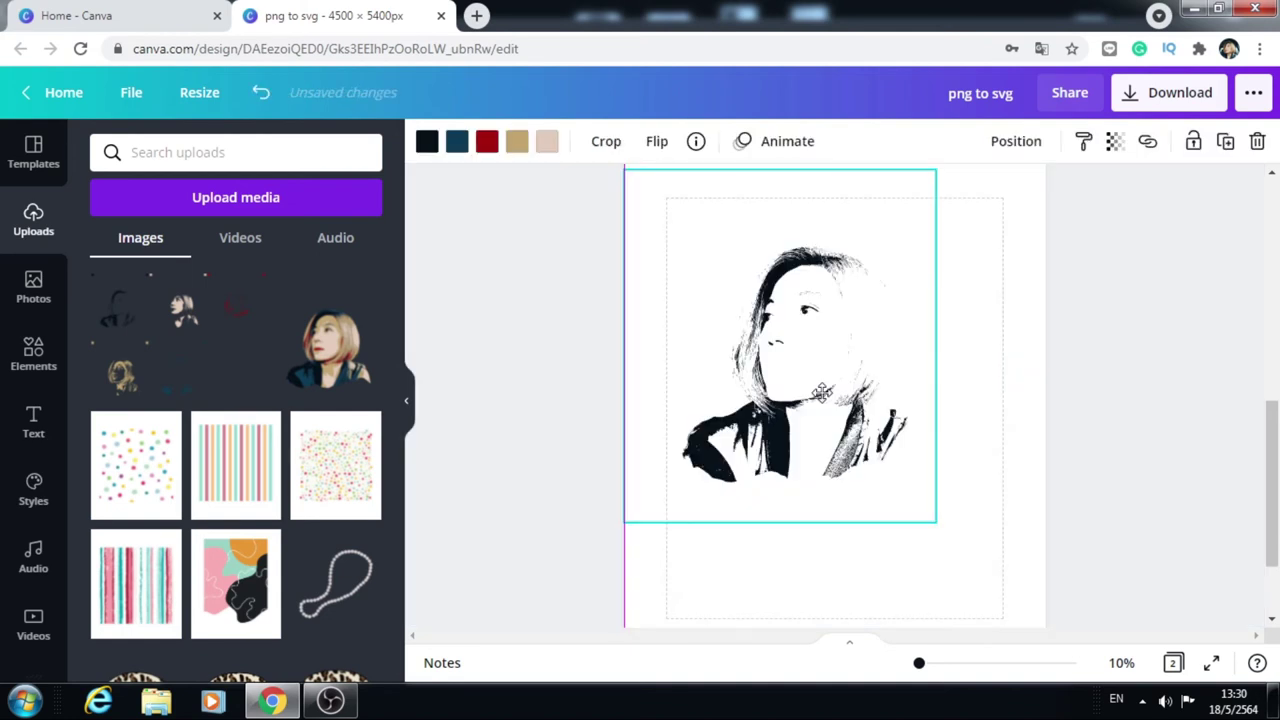
drag(936, 522, 1040, 610)
drag(880, 500, 866, 466)
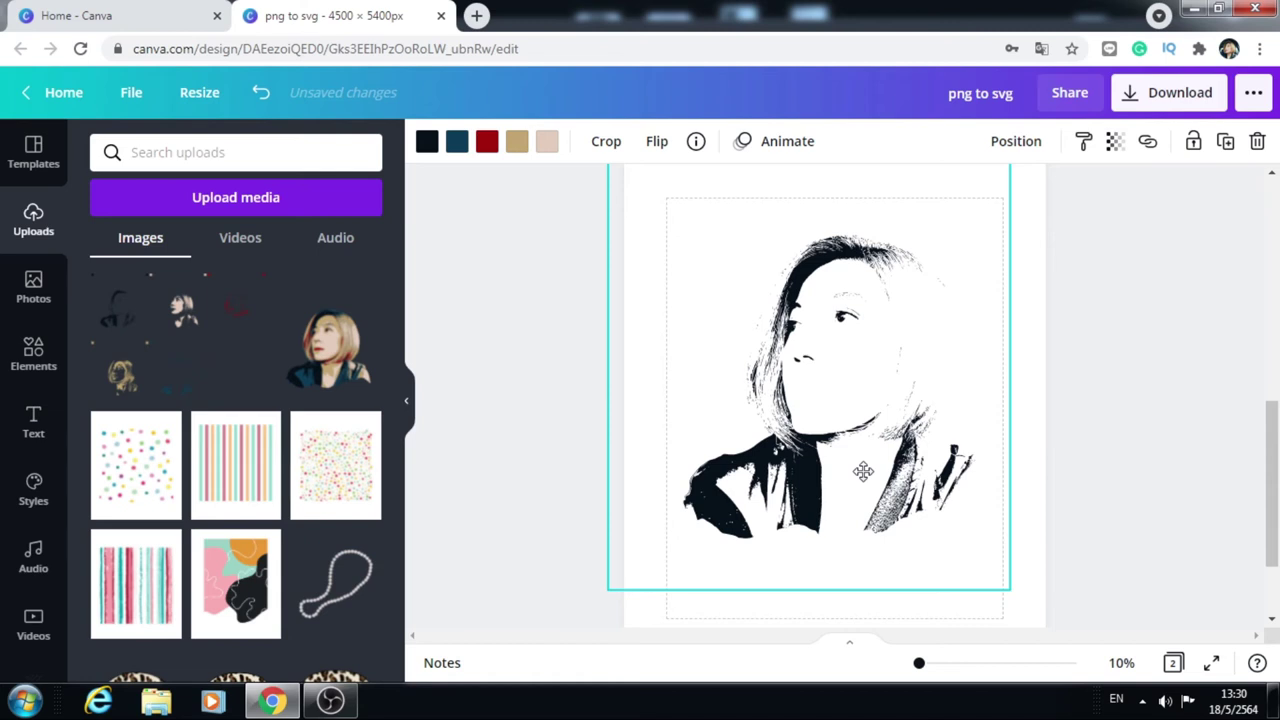
Step: Crop a copy to the red hair-and-lips layer and align it over the black portrait
double_click(863, 471)
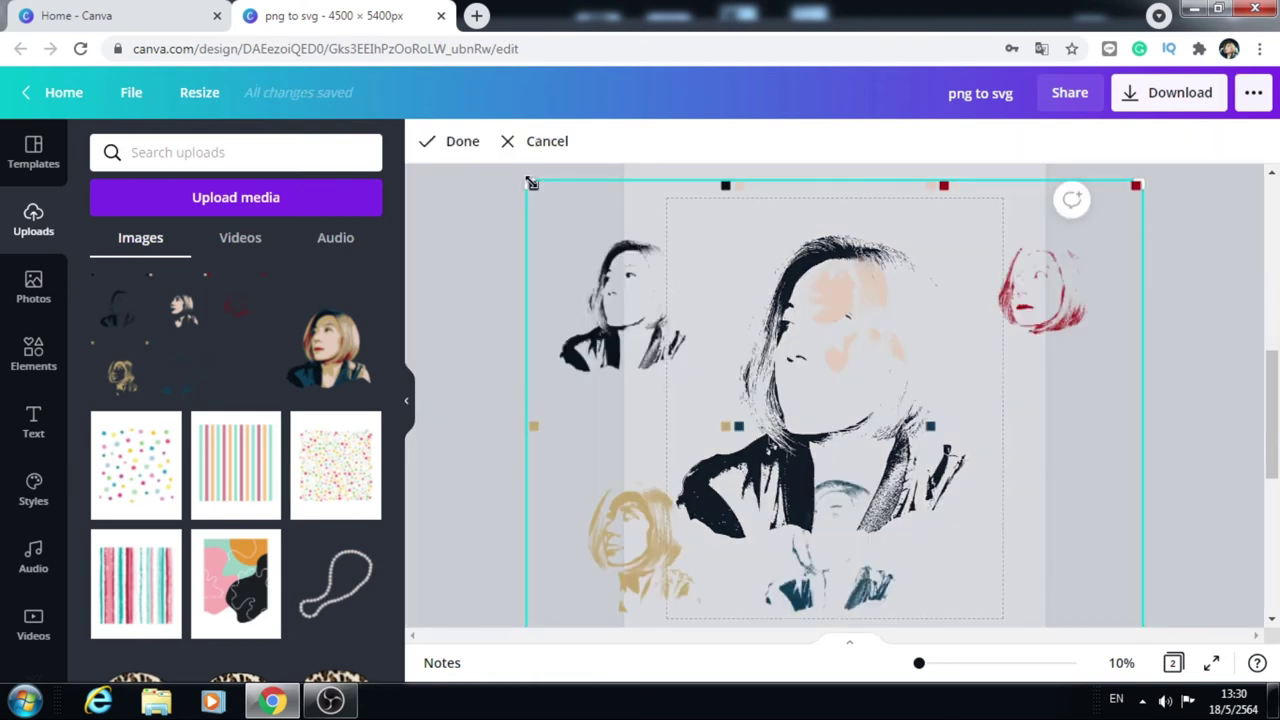
scroll(1096, 542, down, 2)
drag(1096, 542, 1122, 257)
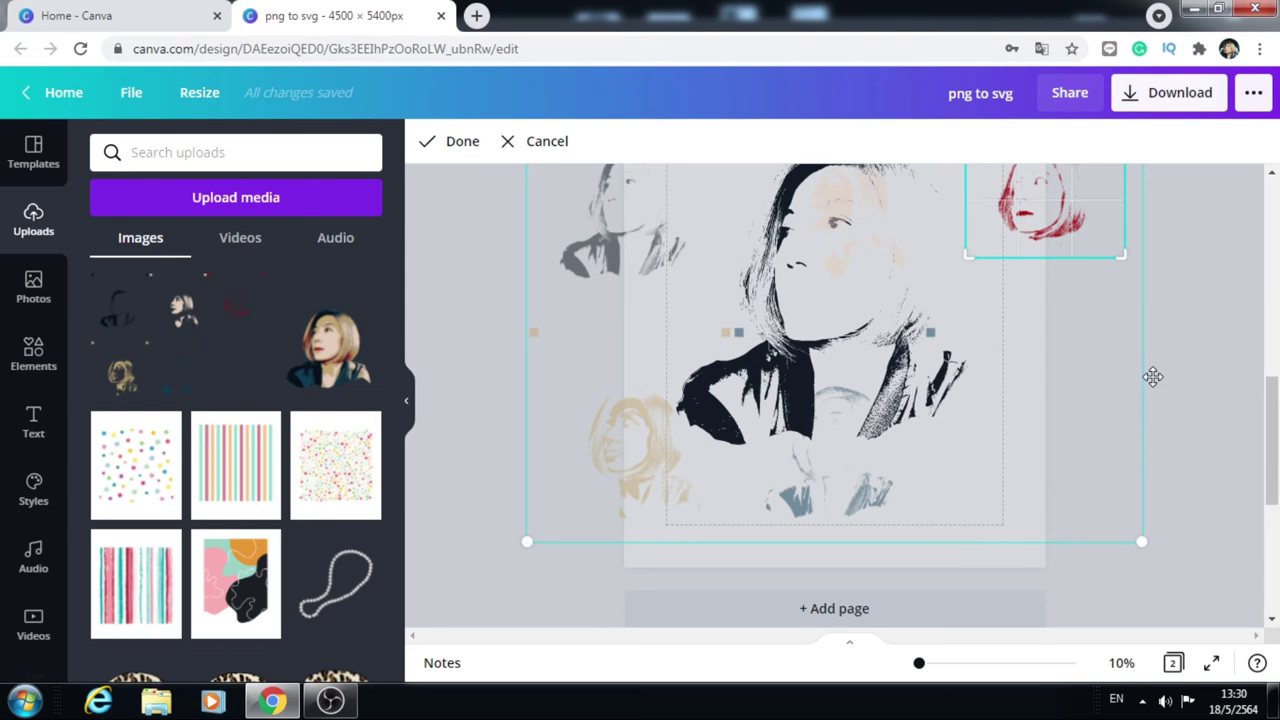
scroll(1153, 376, up, 2)
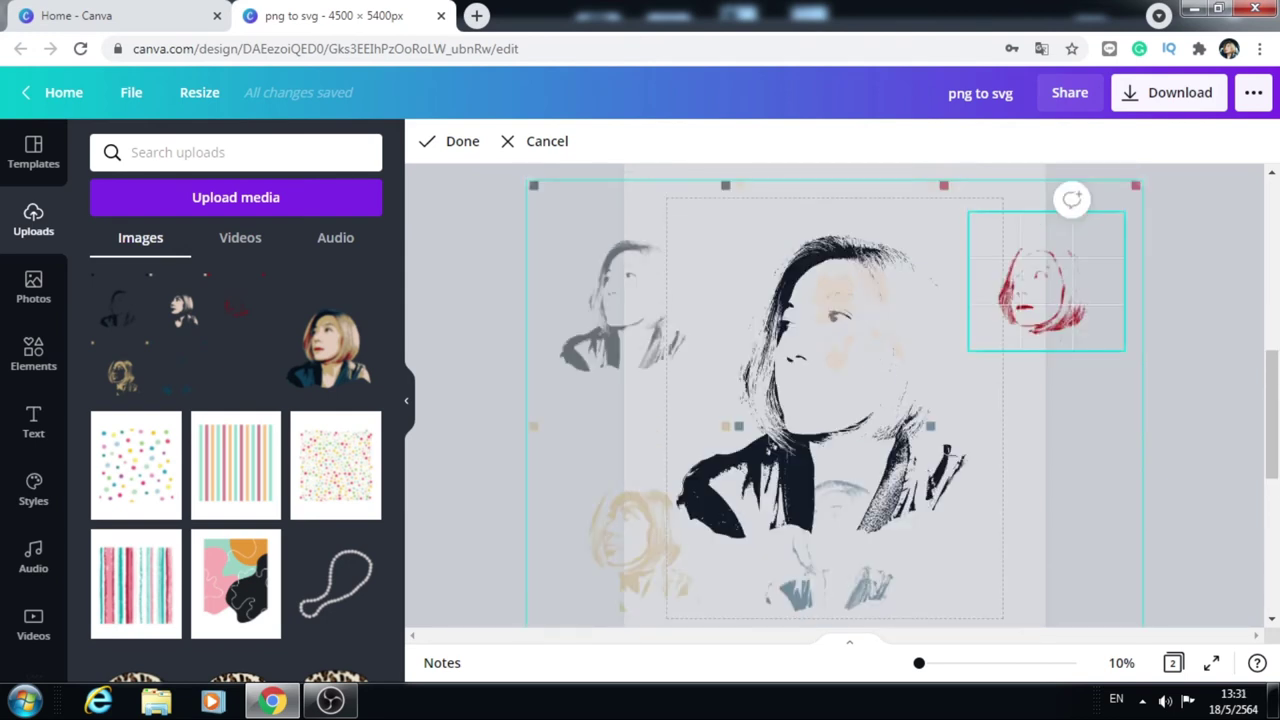
key(Return)
drag(1046, 281, 844, 390)
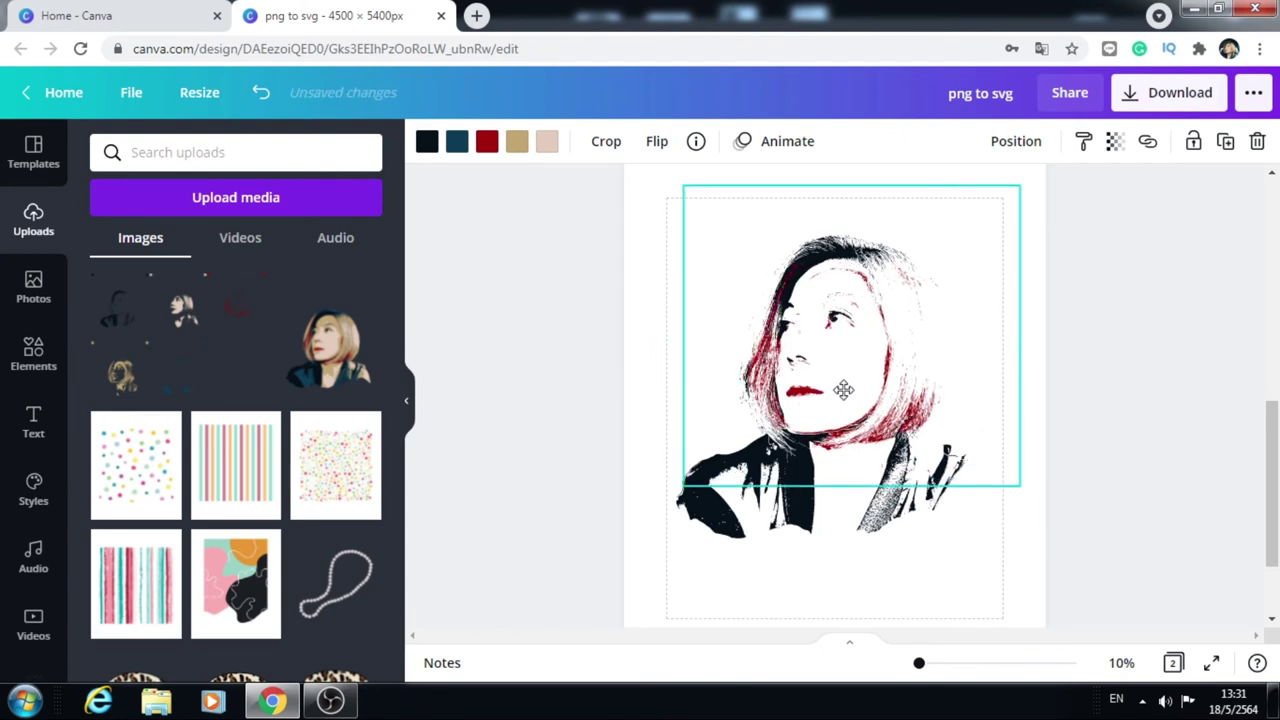
drag(843, 390, 850, 409)
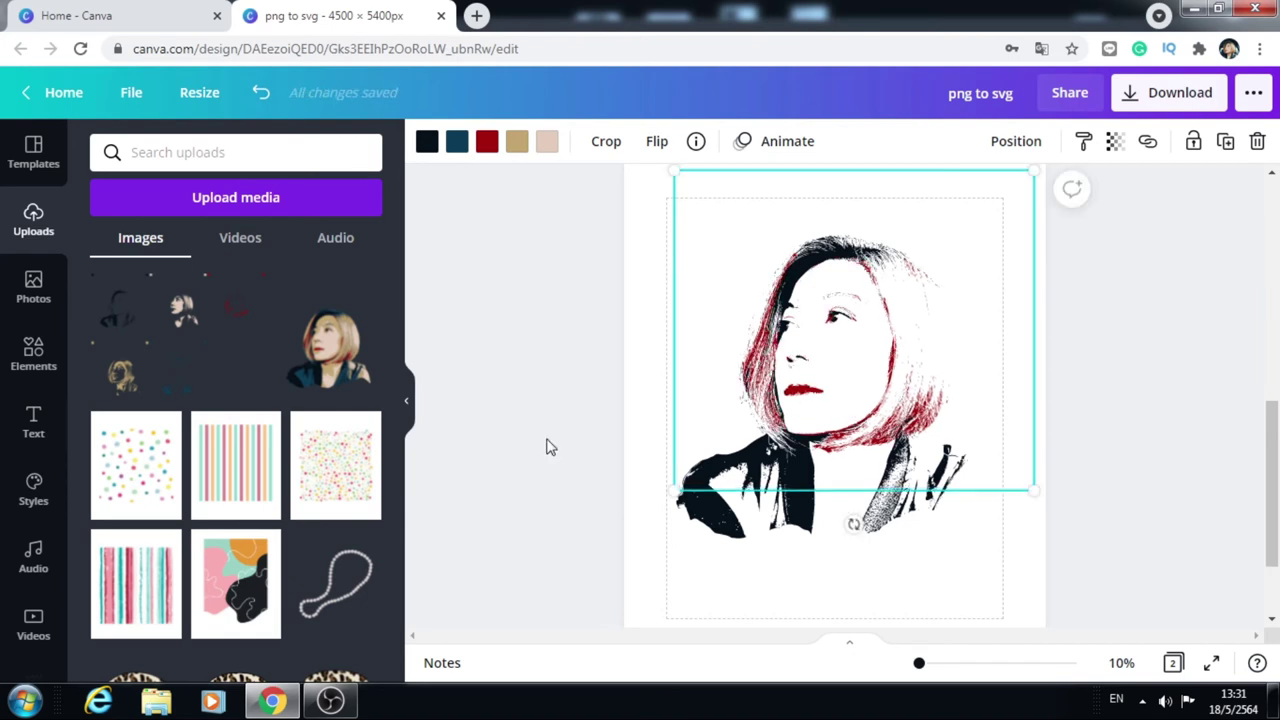
click(196, 325)
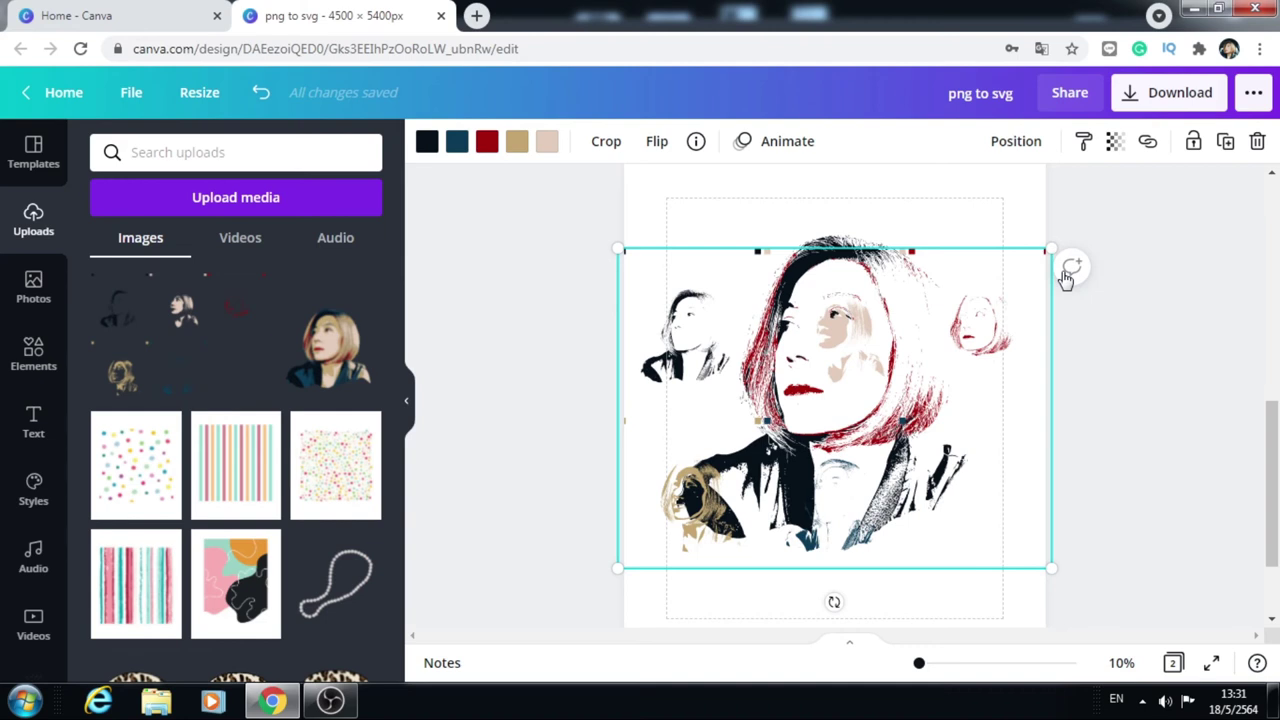
Step: Crop the new sheet copy to the dark navy layer and enlarge it over the portrait
double_click(781, 598)
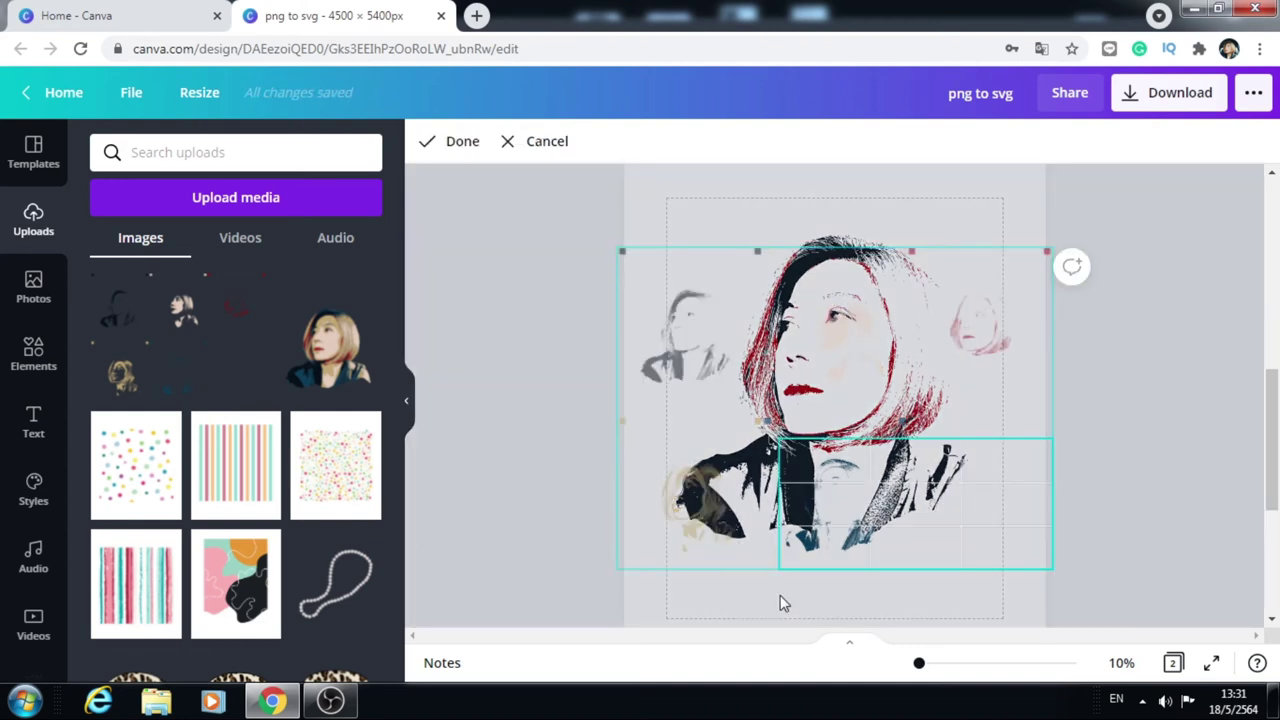
click(462, 141)
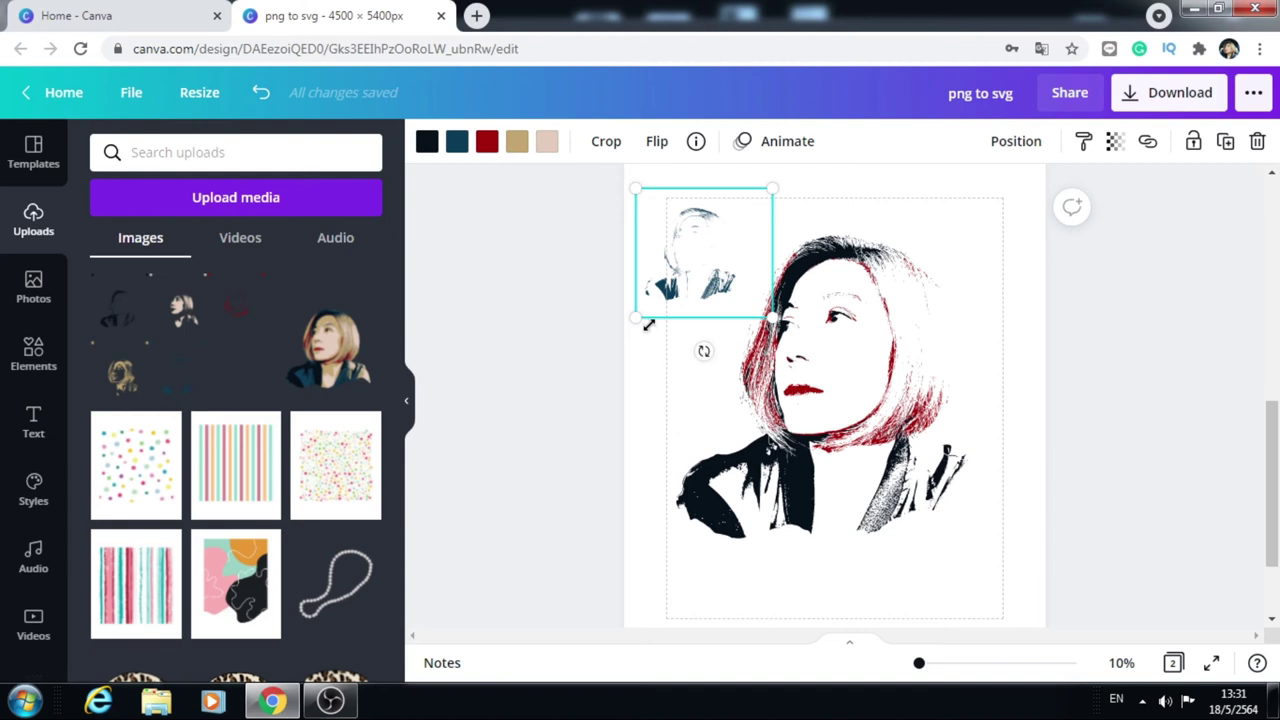
drag(648, 323, 684, 518)
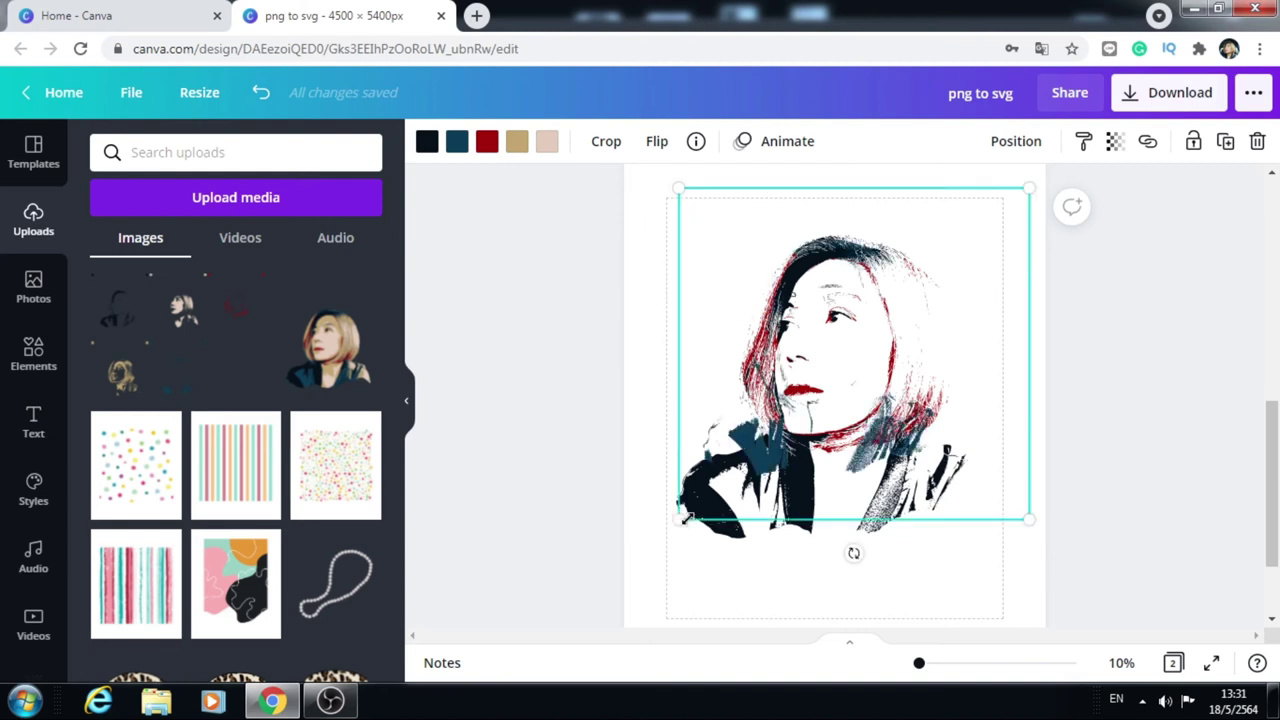
drag(684, 518, 830, 421)
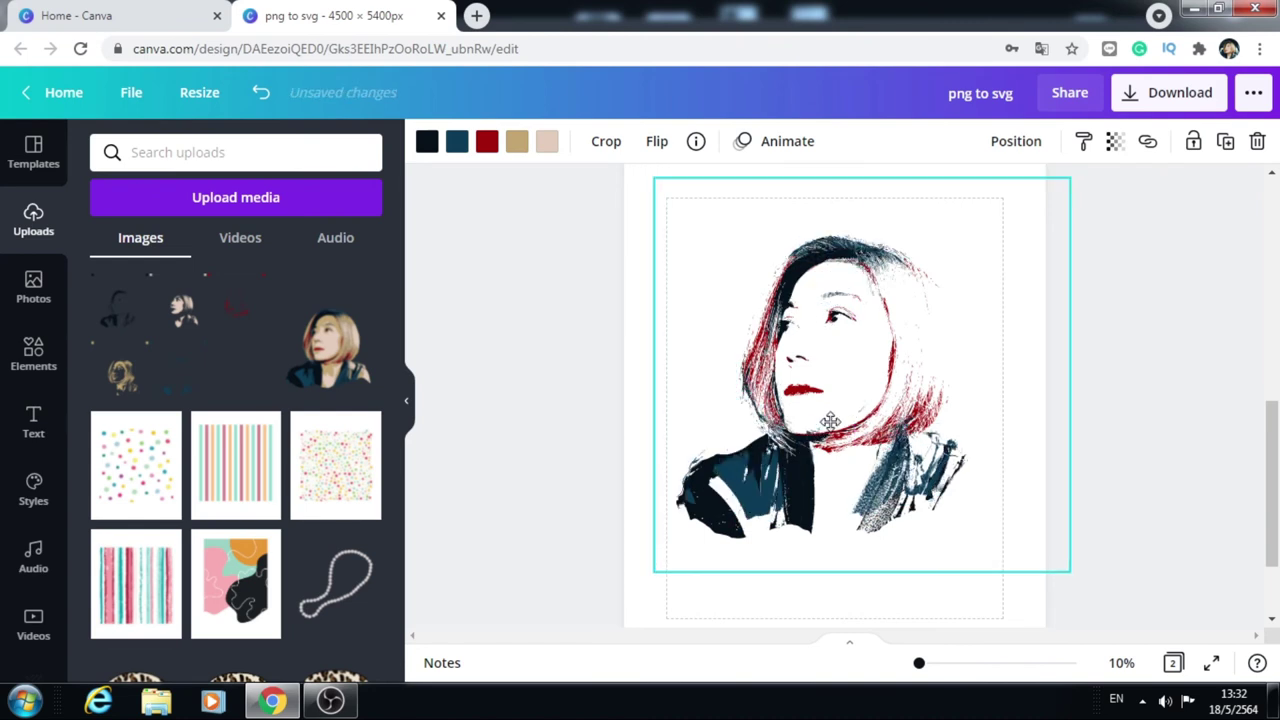
Step: Move and corner-resize the navy layer with snap guides until it matches the black shadows
drag(830, 421, 835, 443)
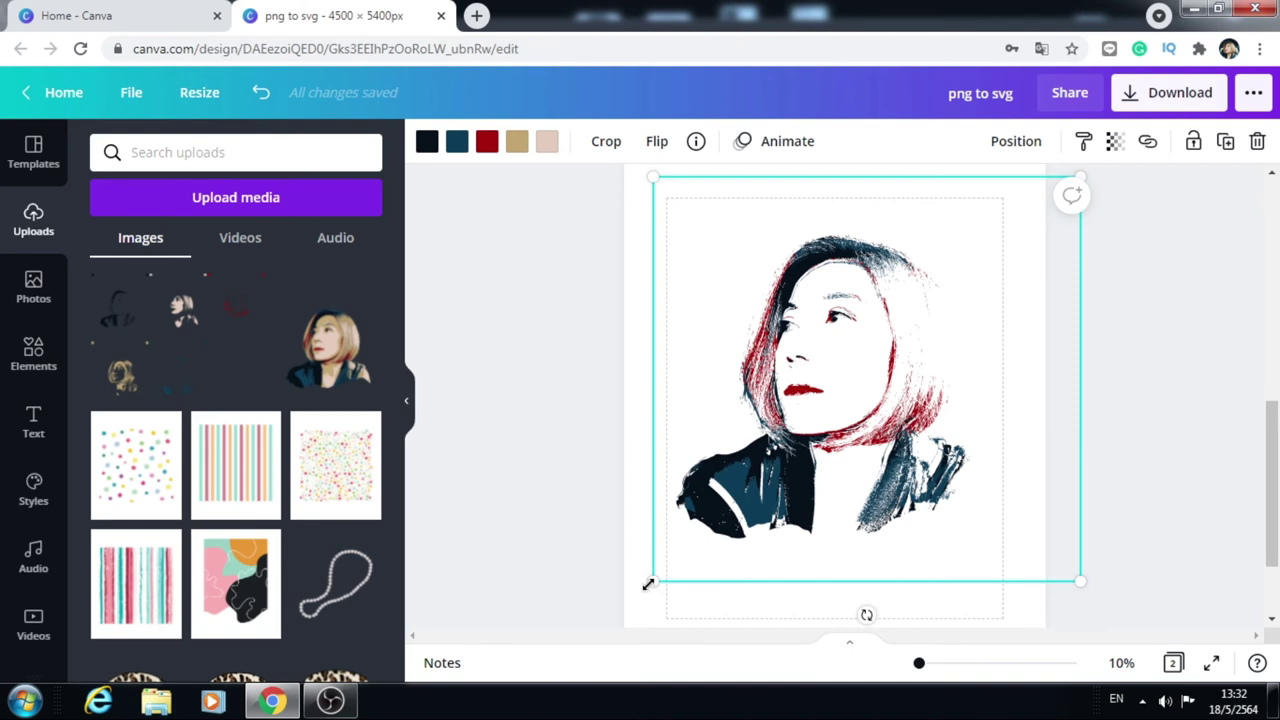
drag(648, 584, 647, 587)
drag(831, 441, 830, 431)
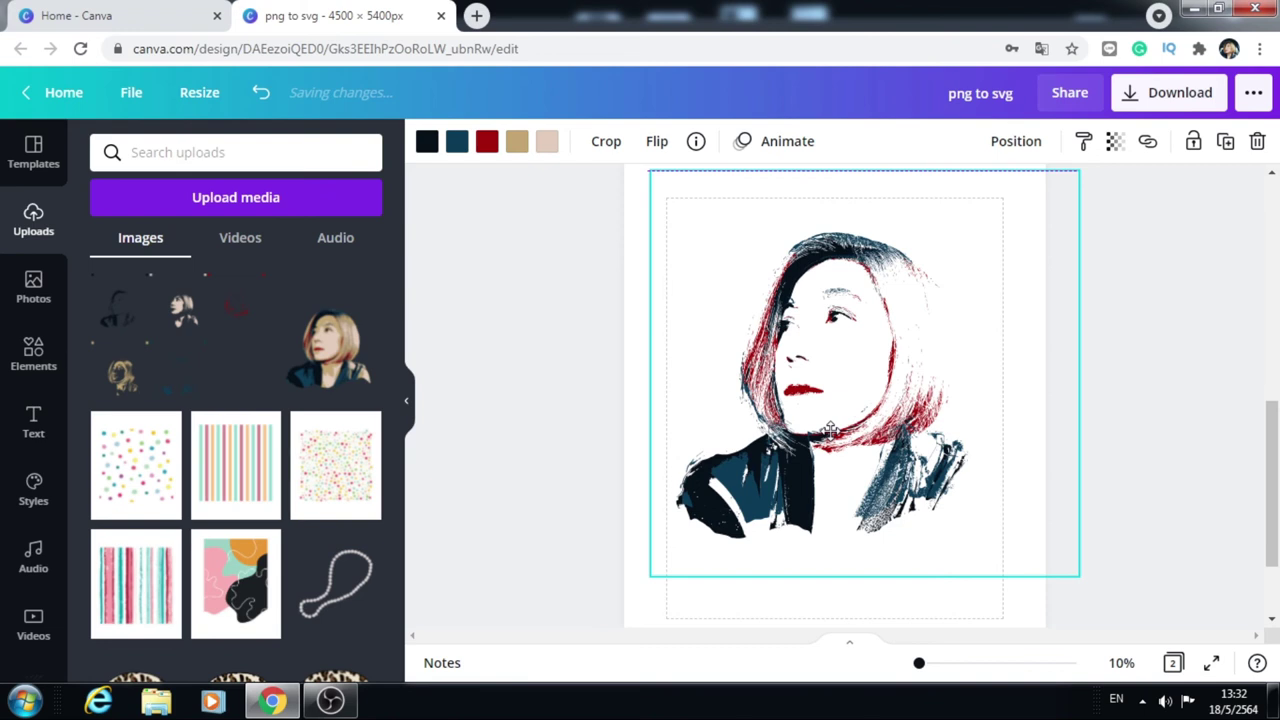
drag(830, 430, 910, 491)
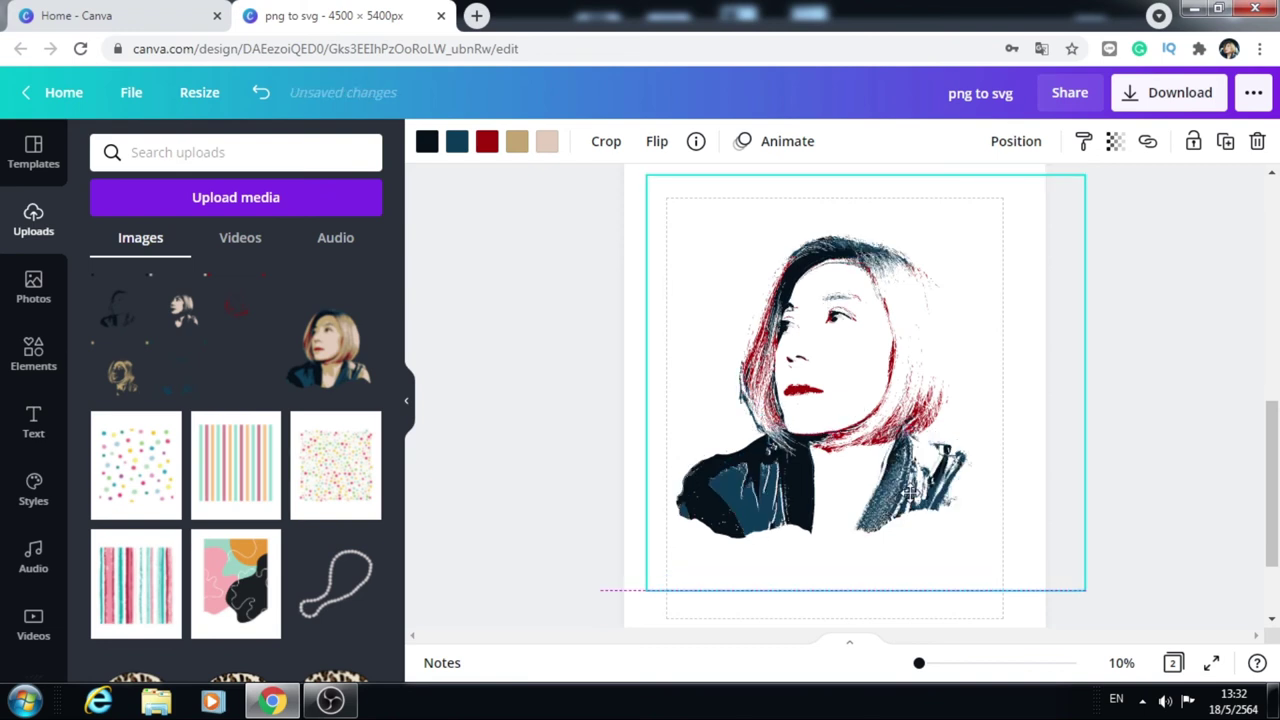
drag(910, 491, 905, 487)
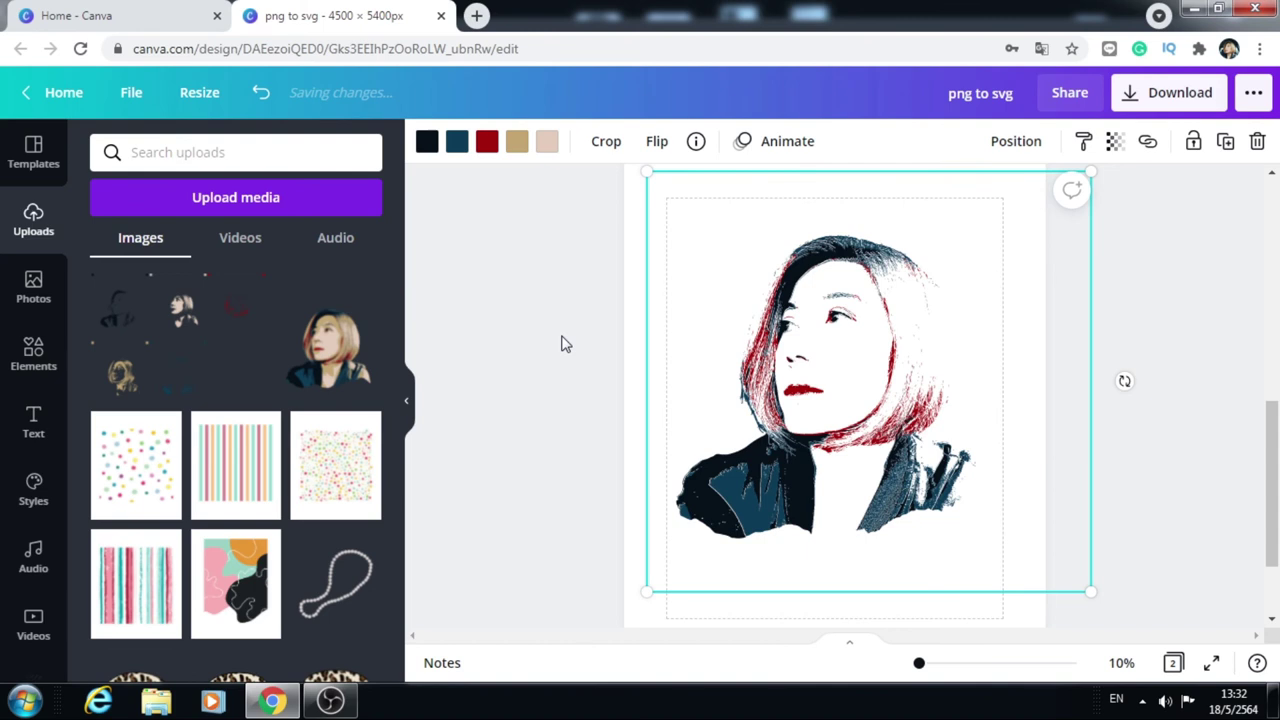
drag(647, 591, 643, 596)
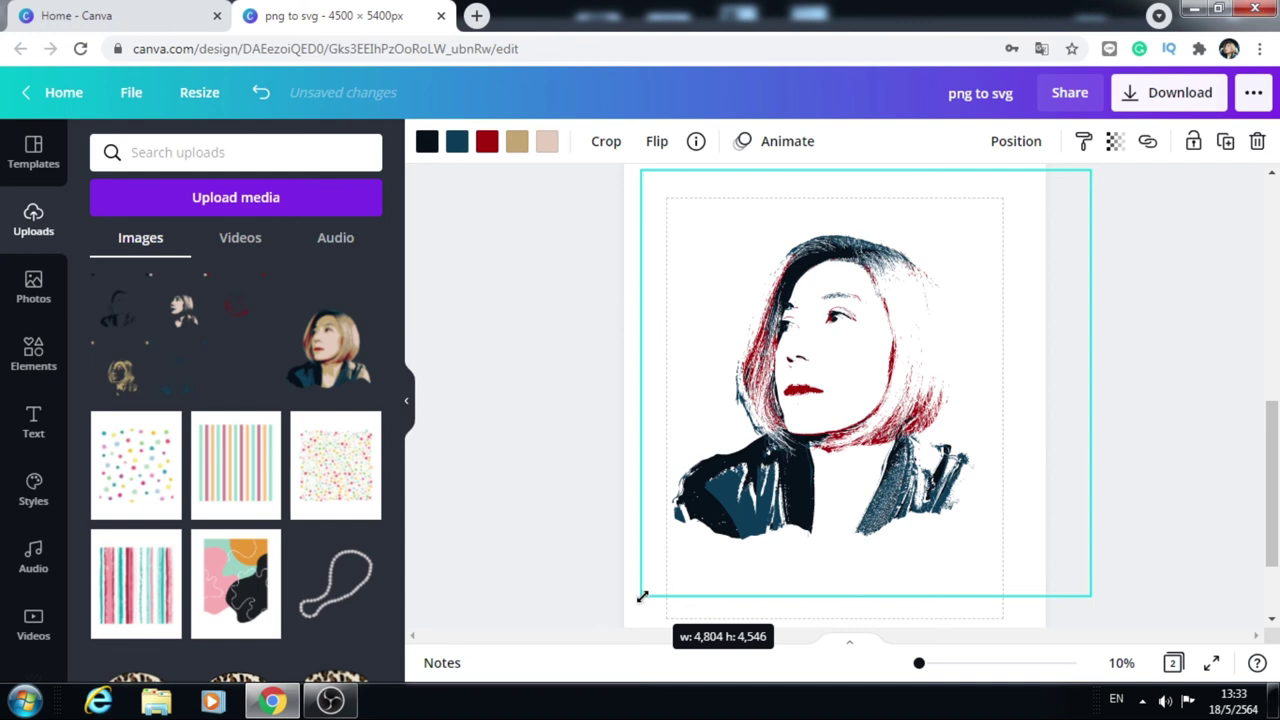
drag(643, 596, 646, 591)
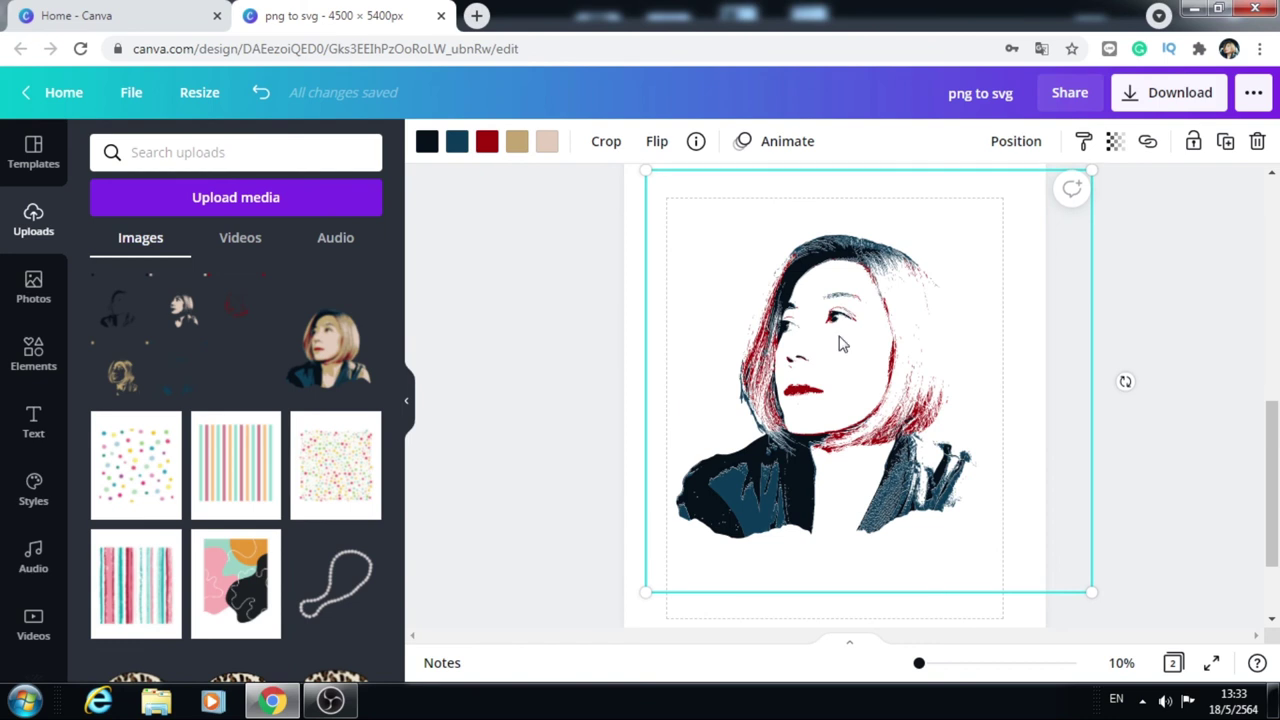
key(ctrl+z)
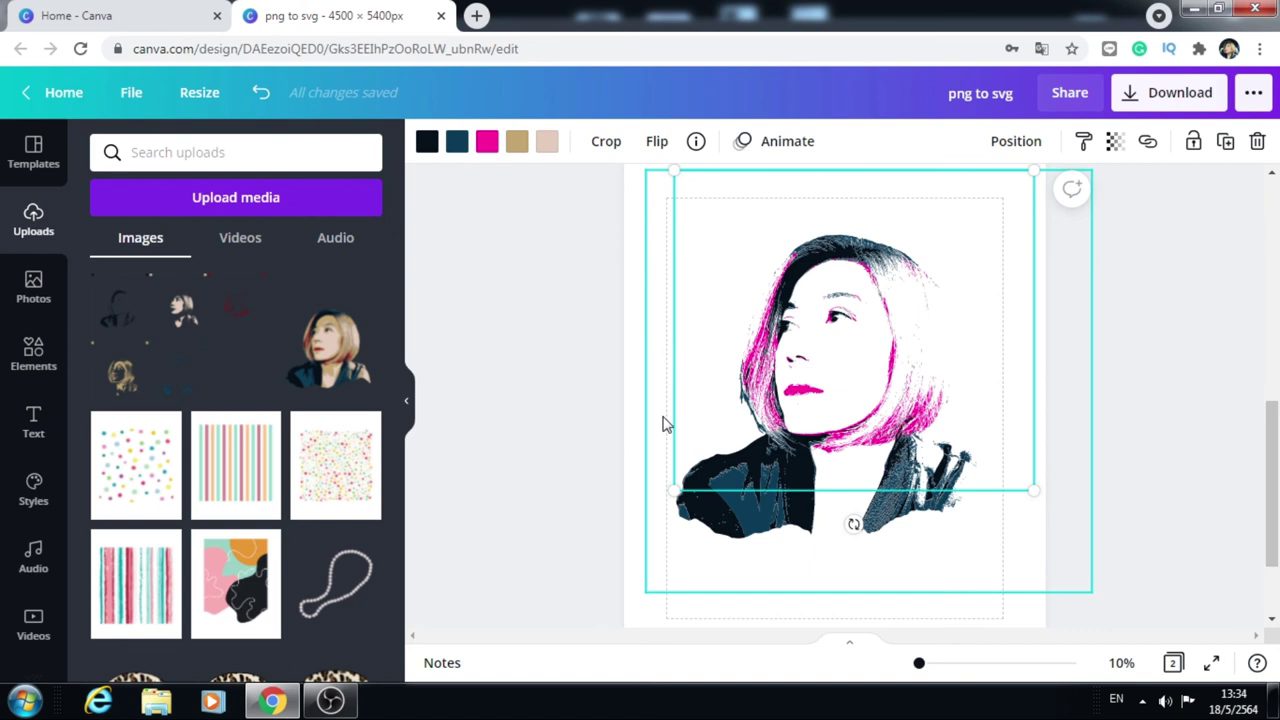
Step: Turn the red hair-and-lips layer pink, then review both pages in grid view and return to page 2
key(ctrl+z)
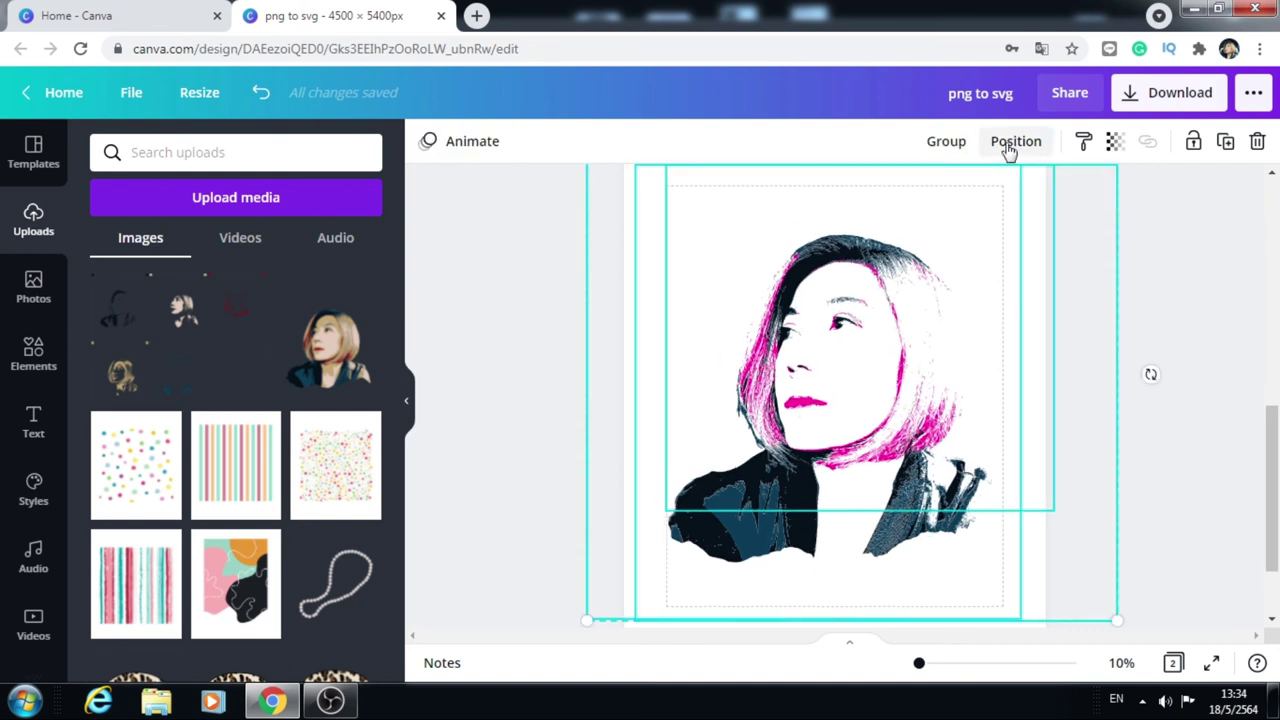
key(ctrl+z)
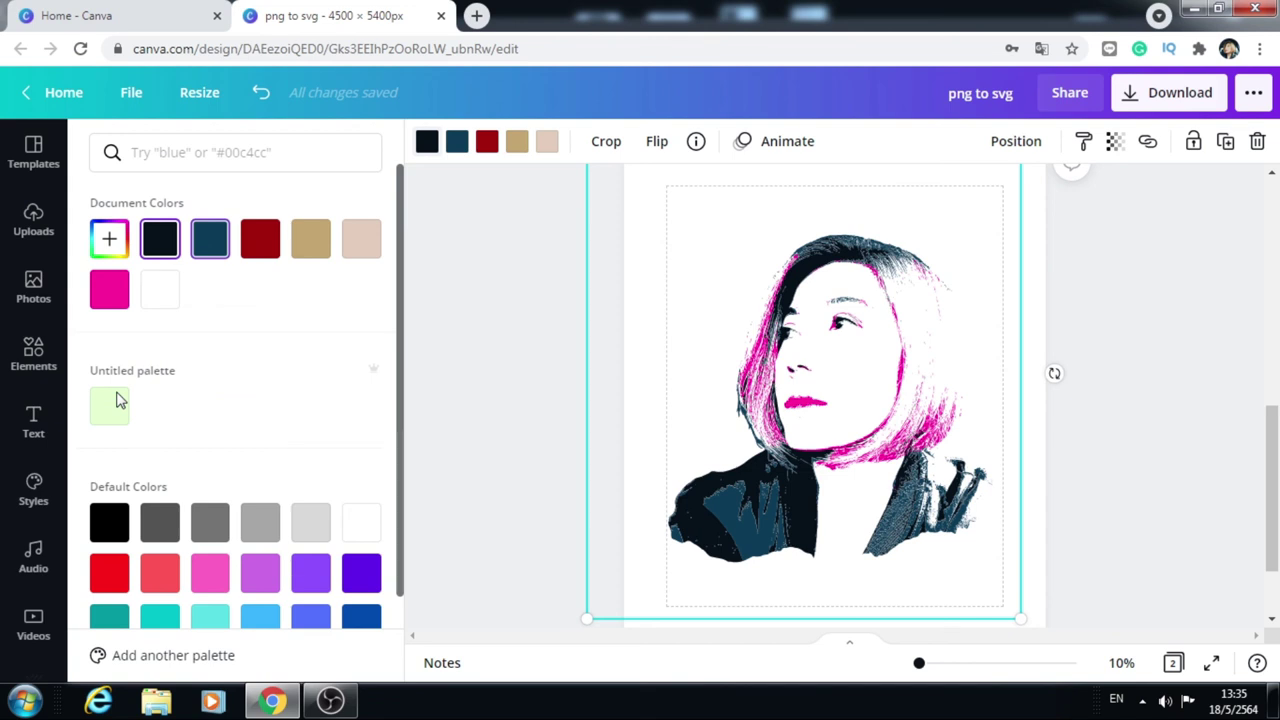
key(ctrl+alt+g)
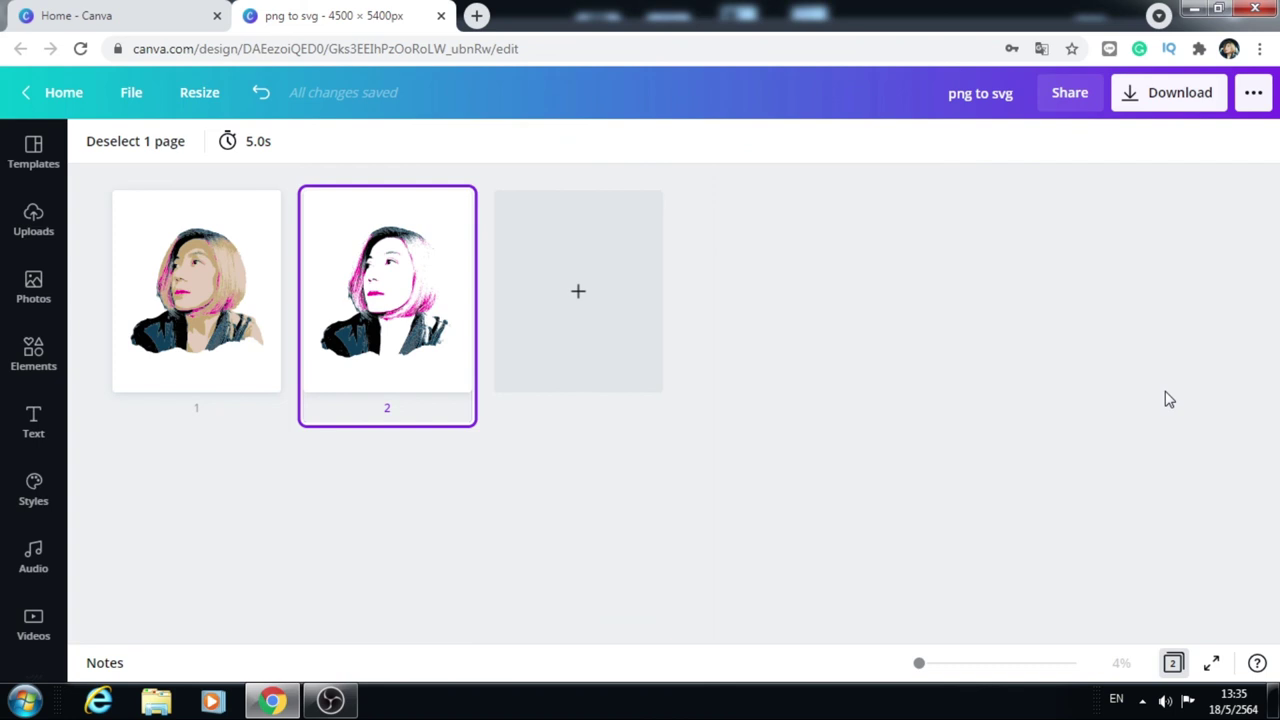
key(ctrl+alt+g)
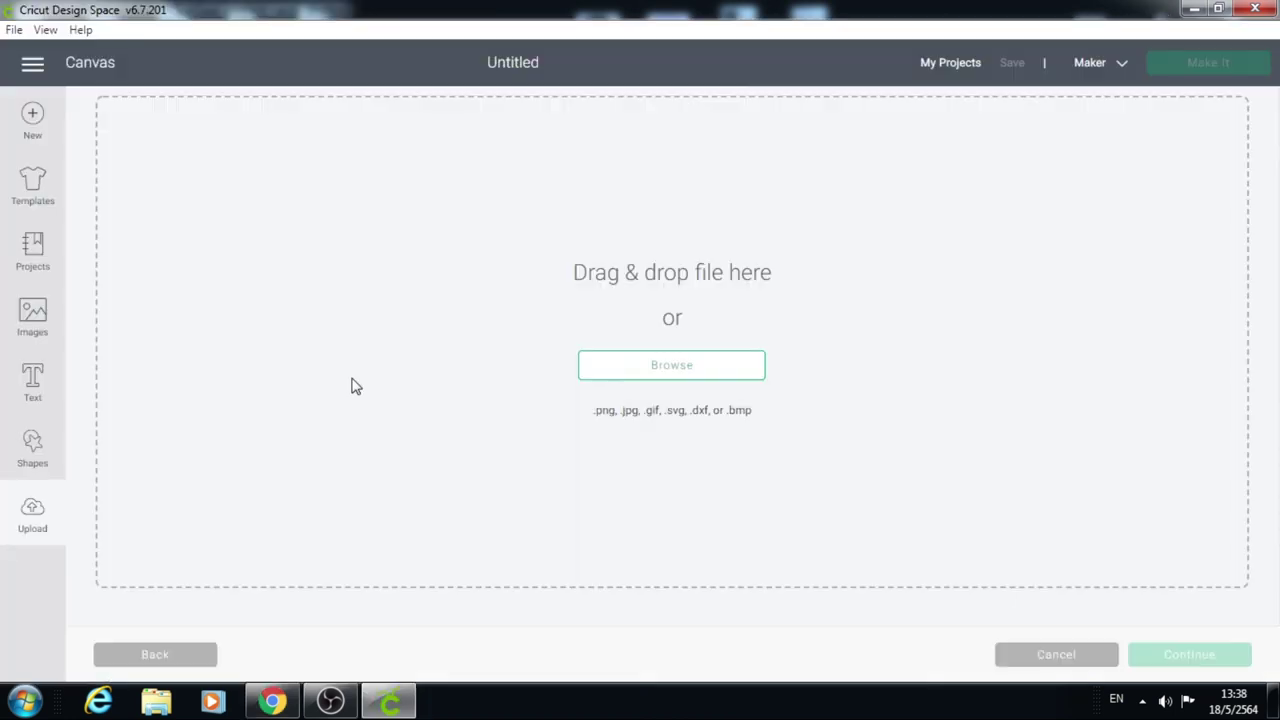
Step: Choose the layered pink portrait file to upload, bringing it up as image '2'
click(672, 368)
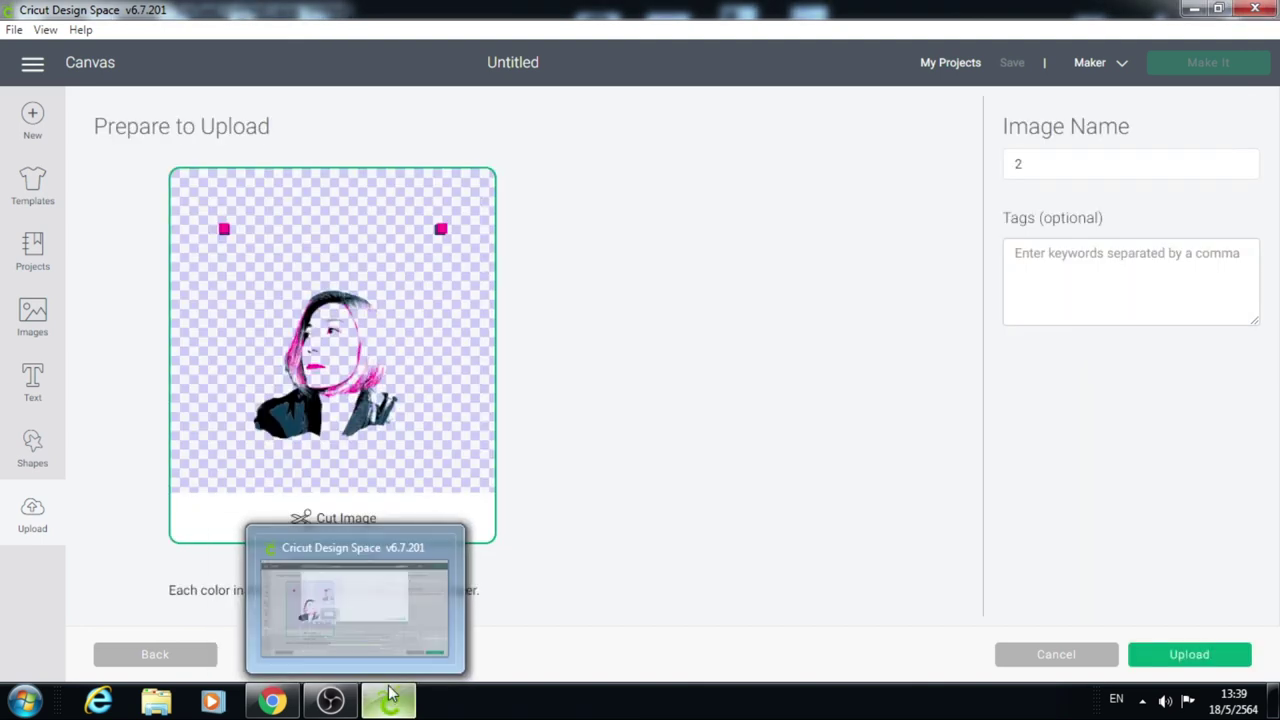